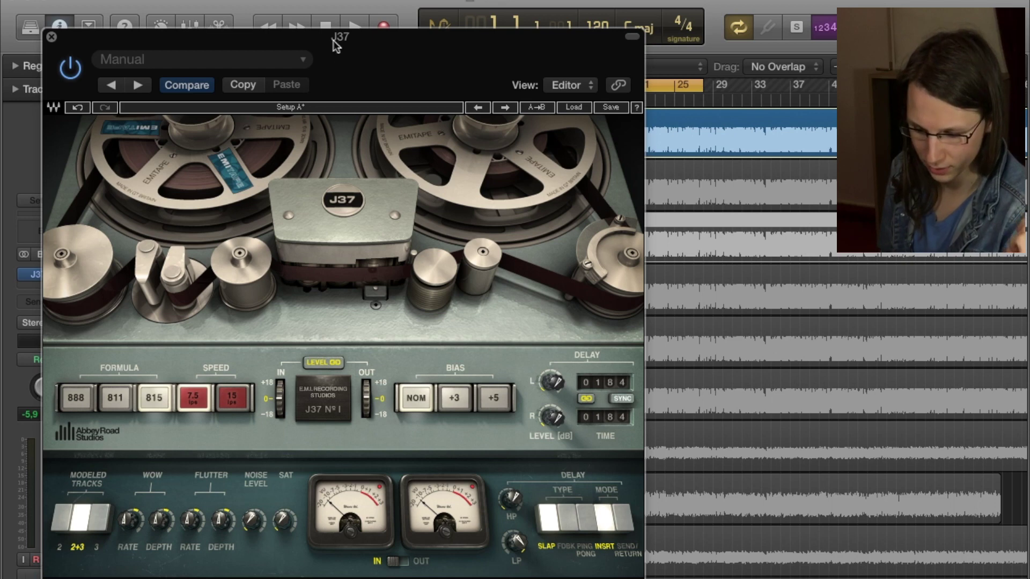
# Open the plug-ins on the ReelBus and SATURN tracks to view their interfaces.
pyautogui.moveTo(333, 39); pyautogui.dragTo(474, 4)
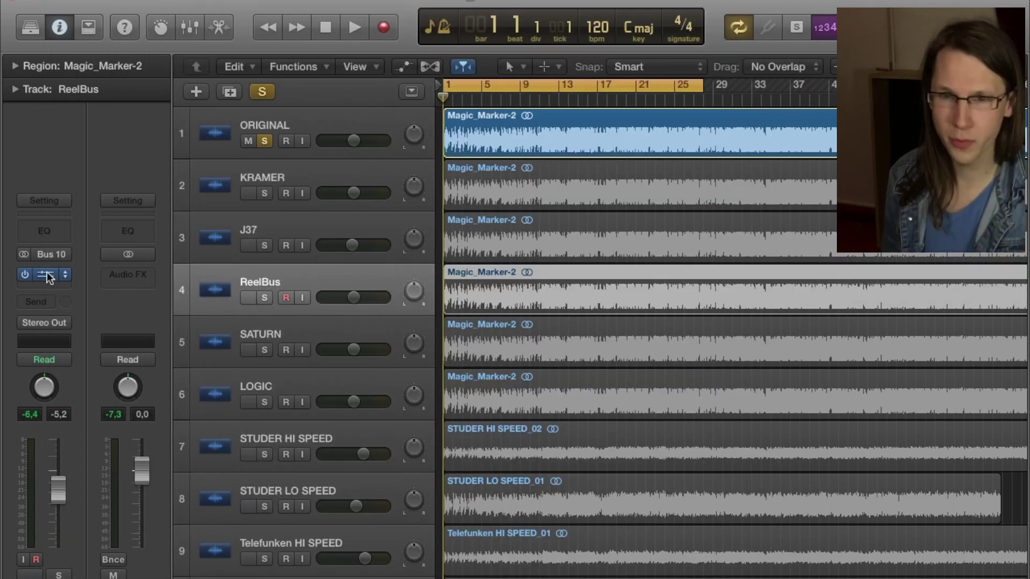
pyautogui.click(48, 276)
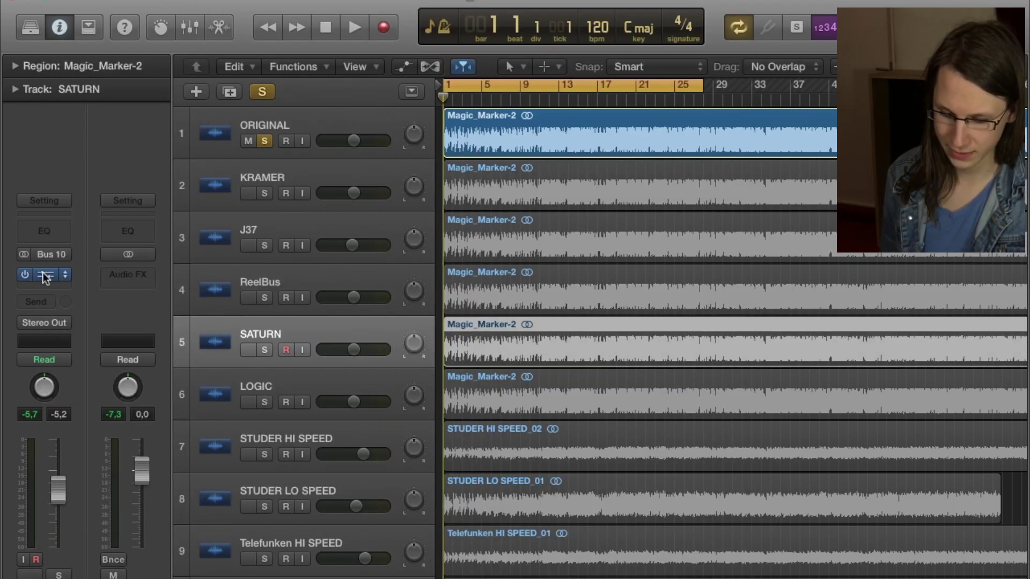
pyautogui.click(46, 277)
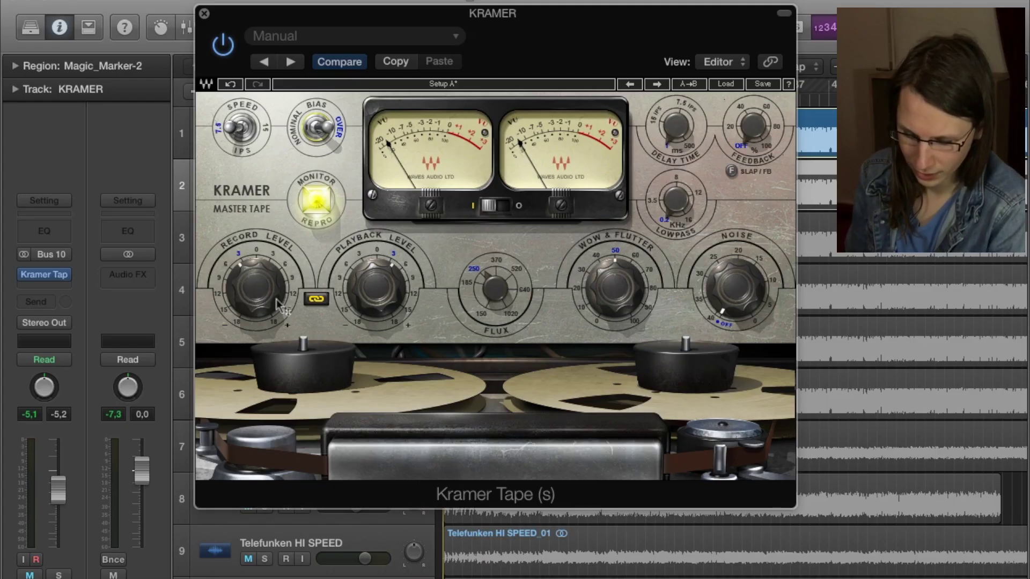
# Solo the KRAMER track and raise Wow & Flutter to 100 on the Kramer Master Tape plug-in.
pyautogui.moveTo(255, 289)
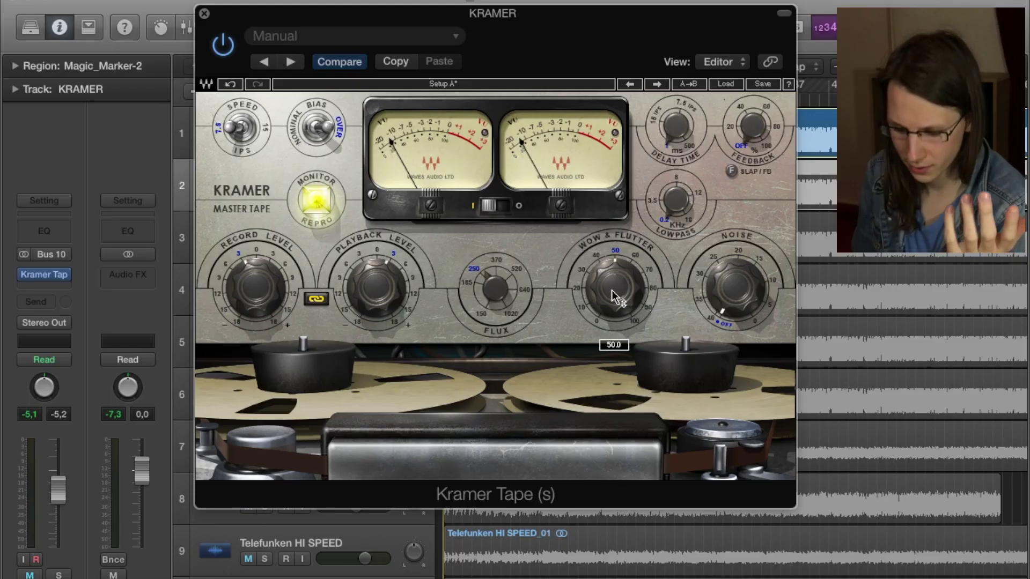
pyautogui.moveTo(433, 18); pyautogui.dragTo(607, 13)
pyautogui.click(265, 193)
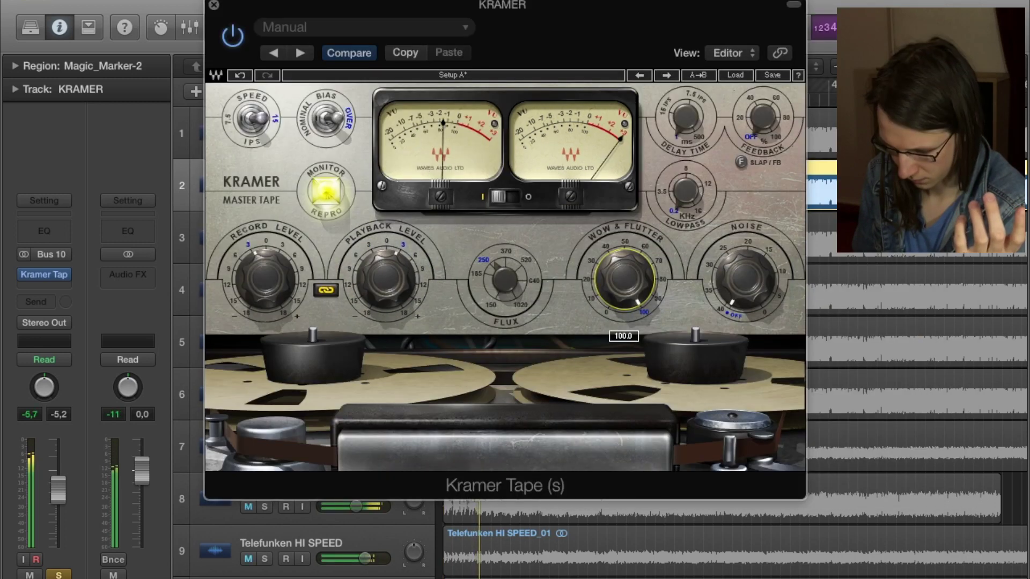
pyautogui.moveTo(626, 292); pyautogui.dragTo(626, 293)
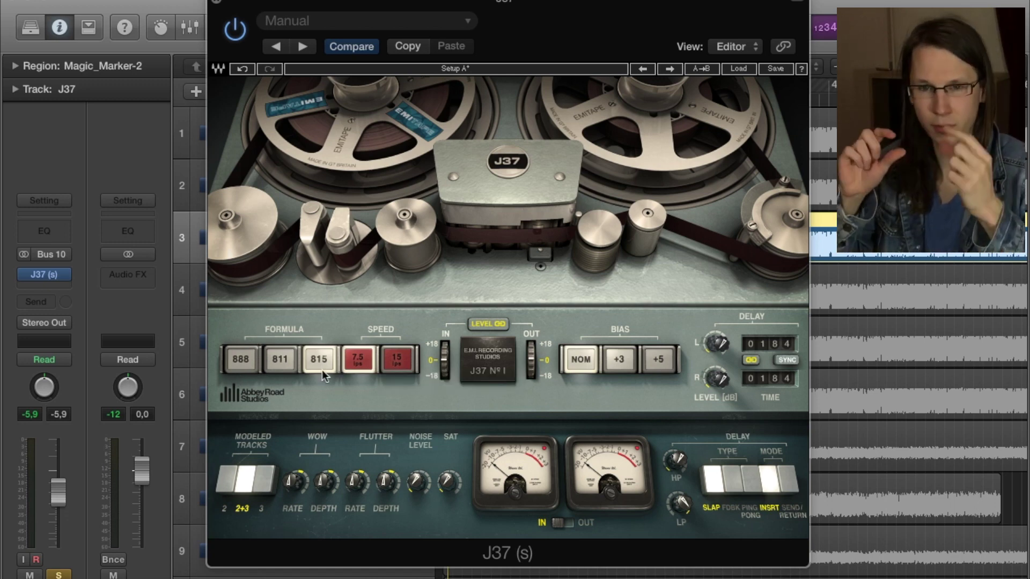
# Set the J37 tape speed to 15 ips and check its input level and meter source controls.
pyautogui.click(403, 361)
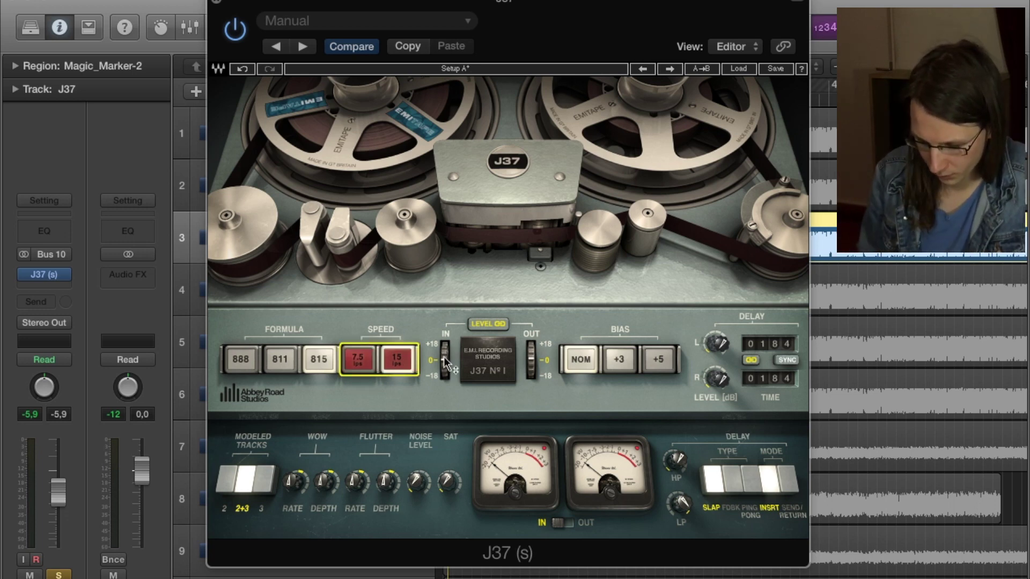
pyautogui.click(443, 361)
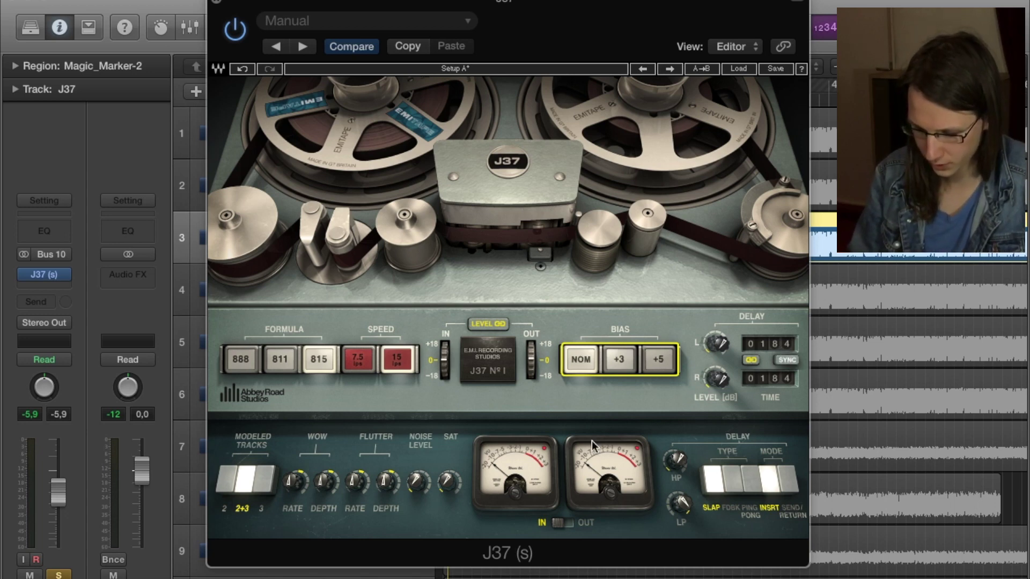
pyautogui.click(567, 523)
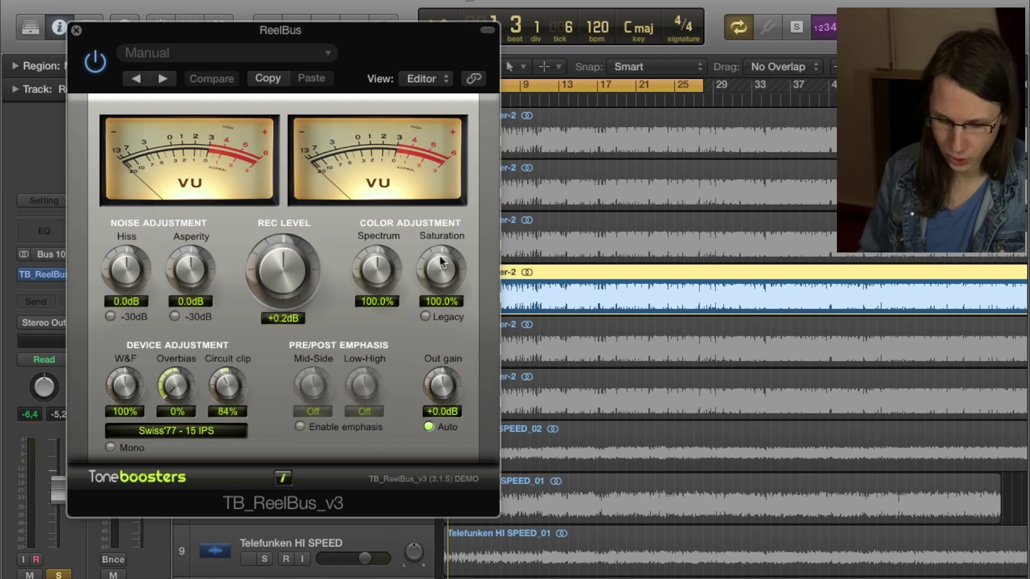
# Close the ReelBus plug-in and look through the saturation styles offered by Saturn on the SATURN track.
pyautogui.click(76, 30)
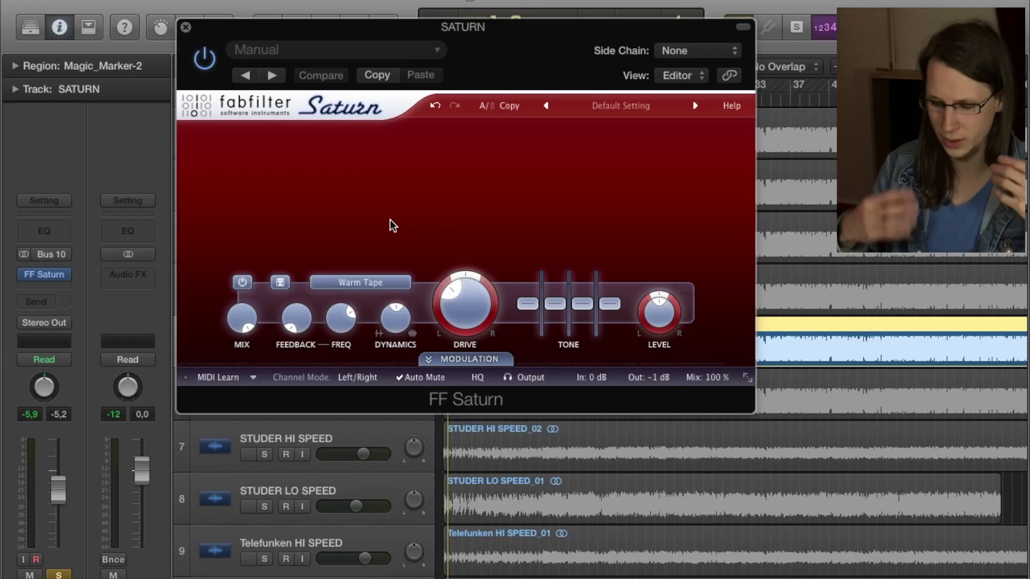
pyautogui.click(347, 282)
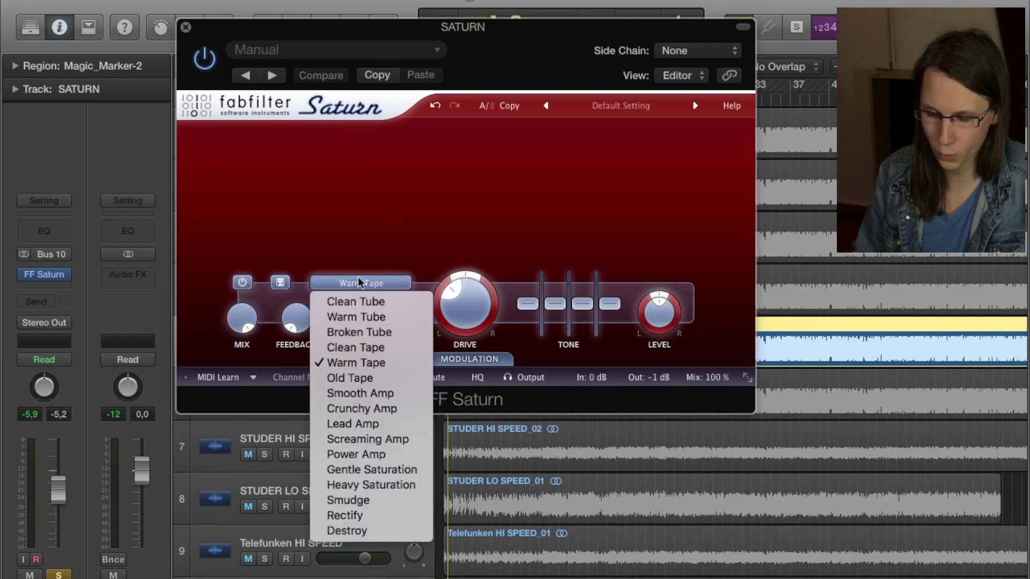
pyautogui.click(371, 205)
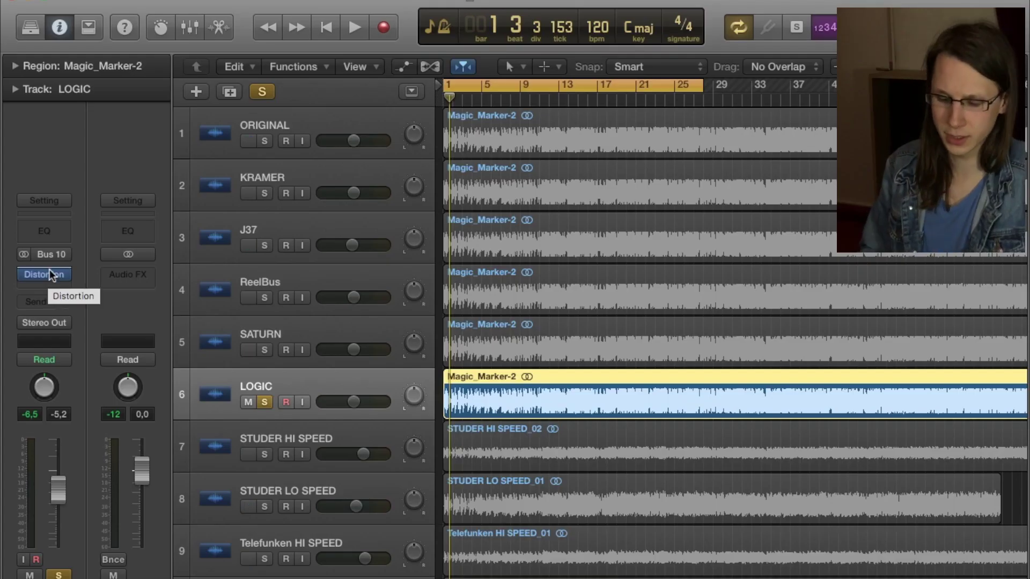
# Open the Distortion plug-in on the LOGIC track.
pyautogui.click(43, 274)
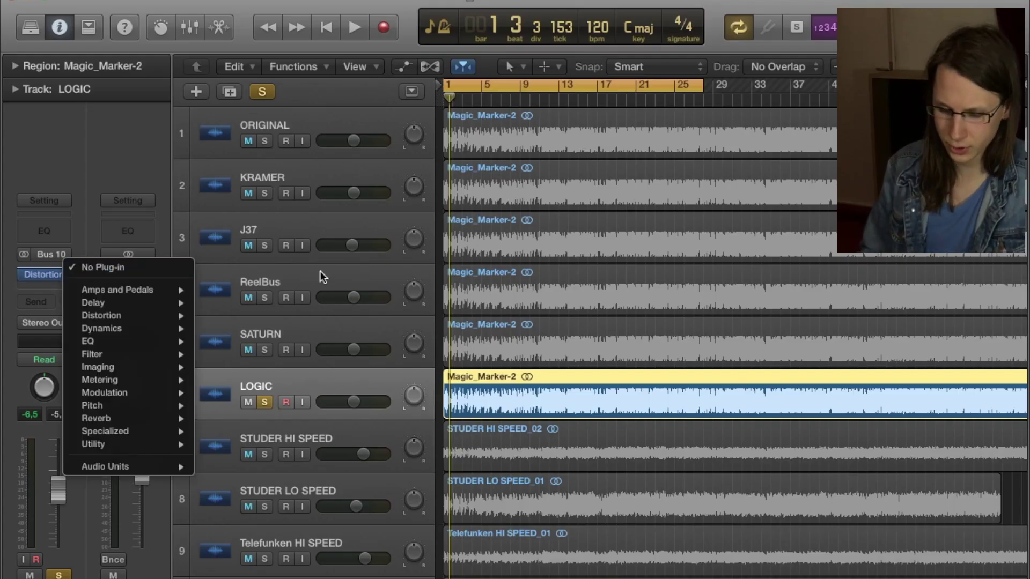
pyautogui.click(3, 317)
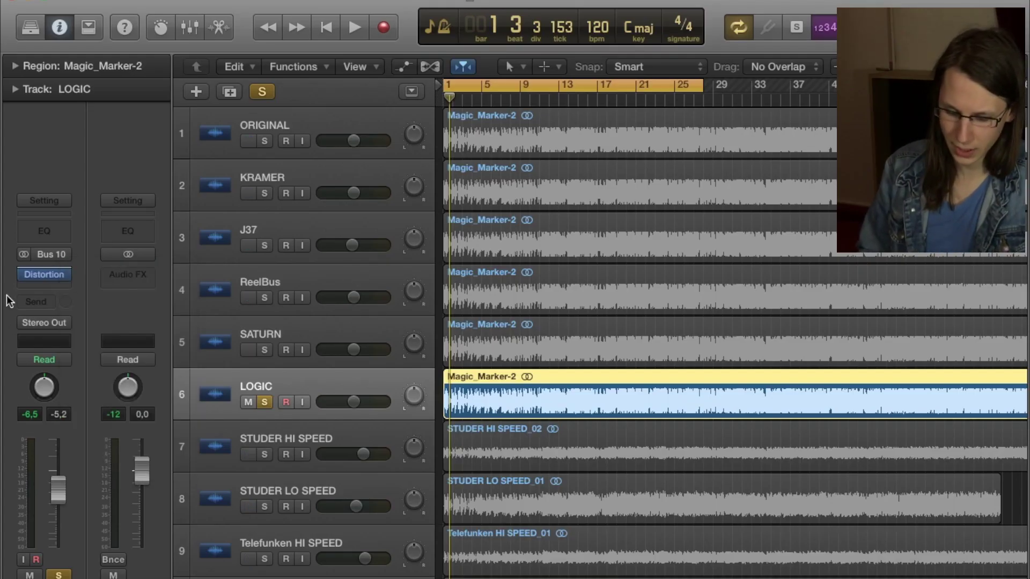
pyautogui.click(53, 274)
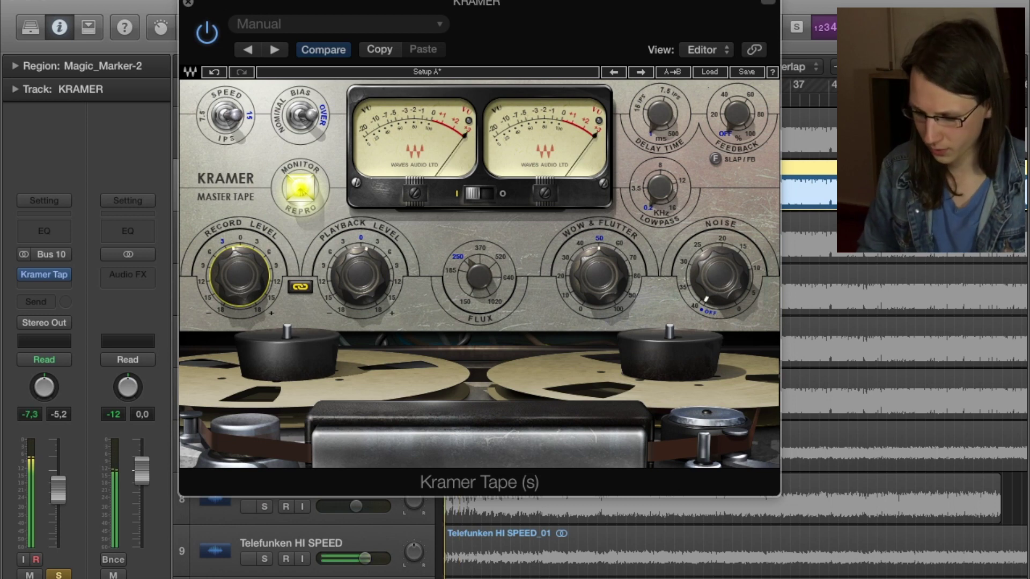
# Play the KRAMER track, toggle the Kramer Tape bypass to compare, and set Record Level to 0.
pyautogui.press('space')
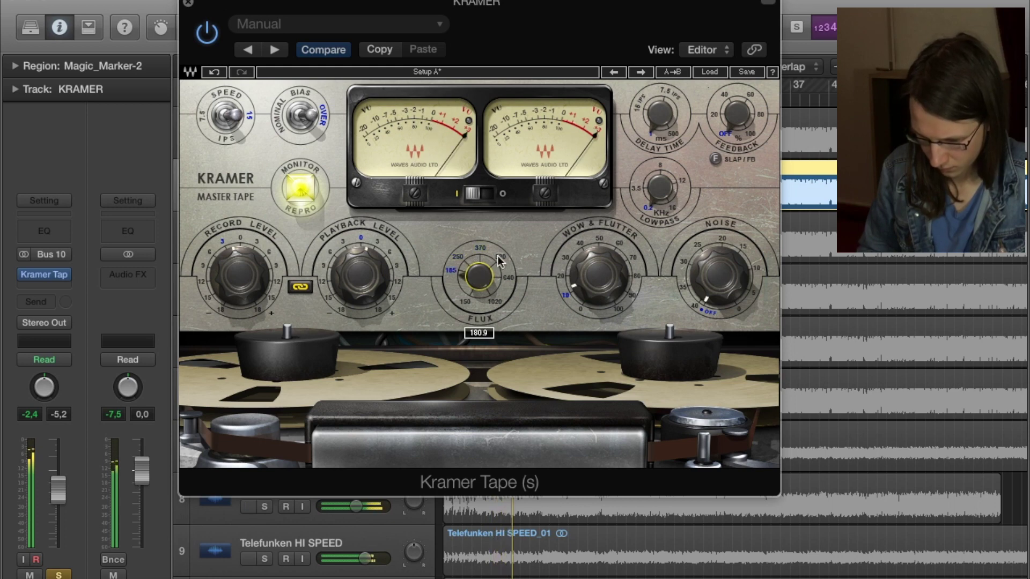
pyautogui.click(209, 34)
pyautogui.moveTo(238, 276); pyautogui.dragTo(239, 269)
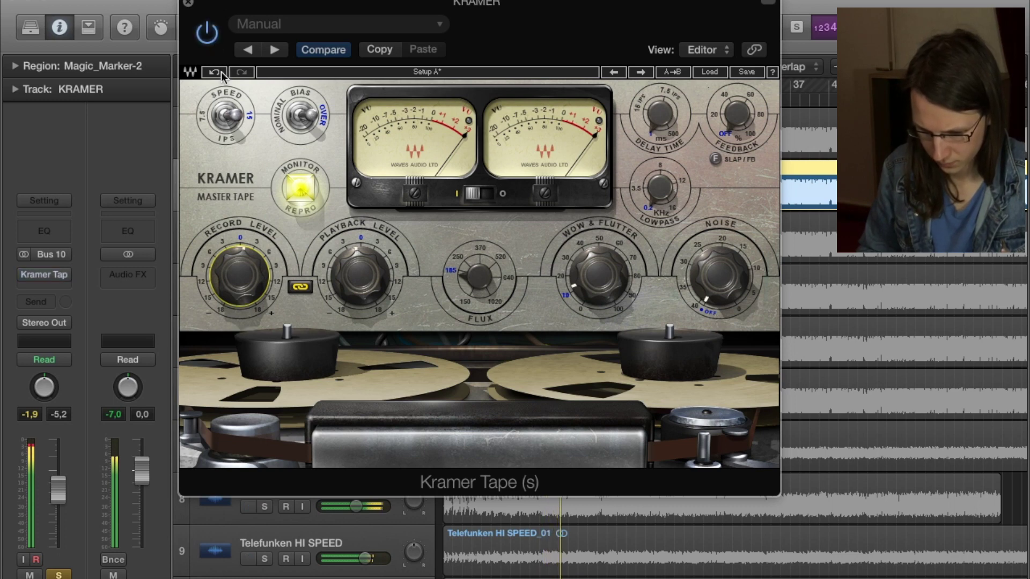
pyautogui.click(188, 3)
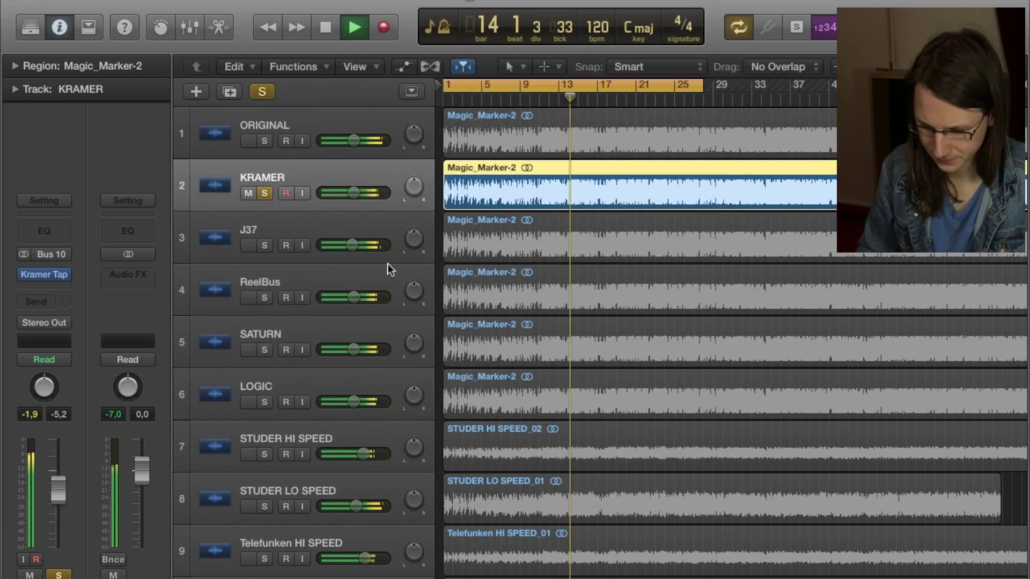
# Solo the J37 track and adjust the J37 plug-in's input level to 1.9 dB.
pyautogui.click(320, 221)
pyautogui.click(265, 244)
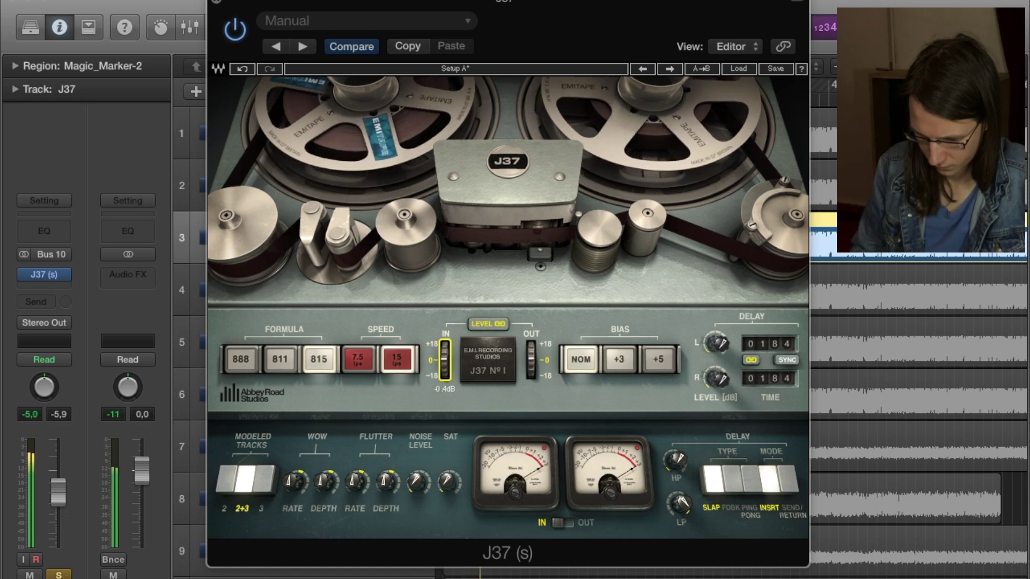
pyautogui.moveTo(444, 364); pyautogui.dragTo(444, 364)
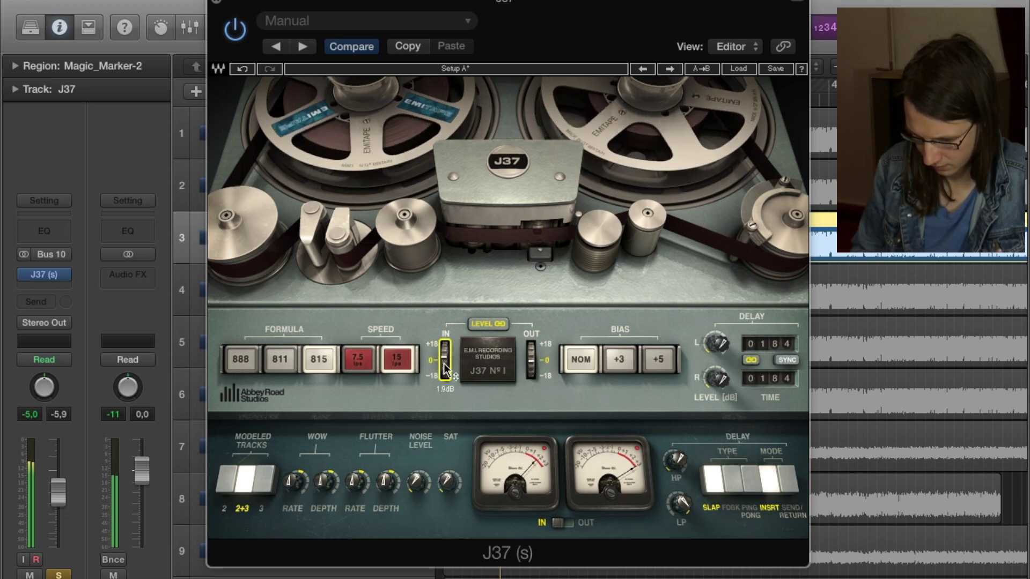
# Try the +3 bias on the J37, return it to NOM and close the plug-in.
pyautogui.click(611, 370)
pyautogui.click(580, 361)
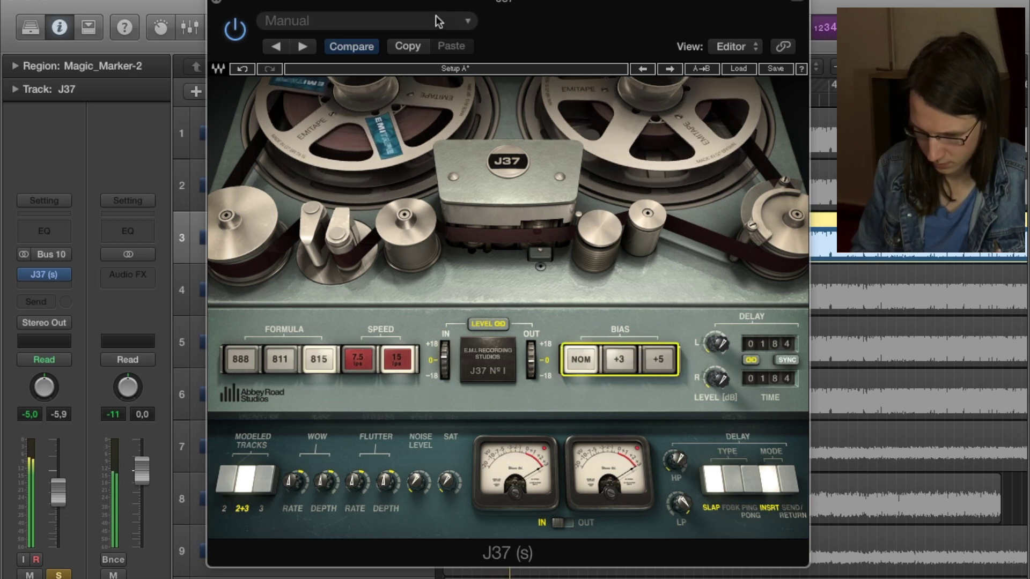
pyautogui.click(216, 1)
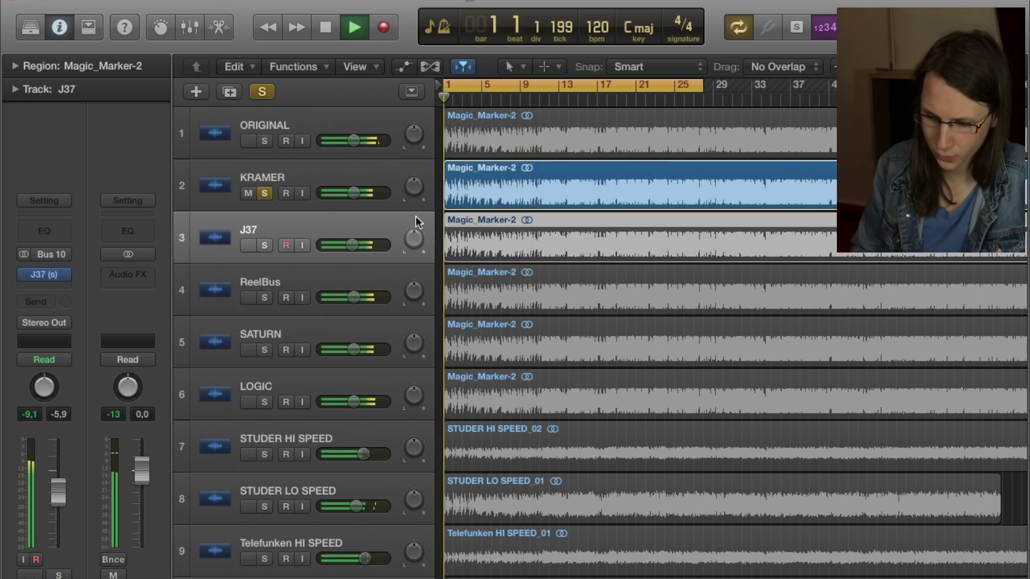
# Compare the KRAMER and J37 tracks by alternating solo between them during playback.
pyautogui.press('space')
pyautogui.press('space')
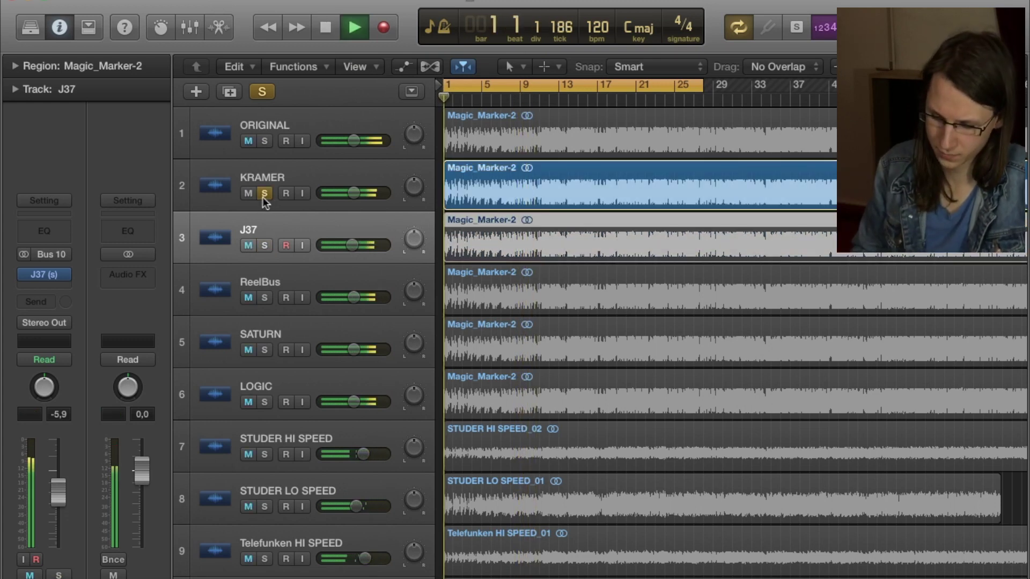
pyautogui.click(264, 245)
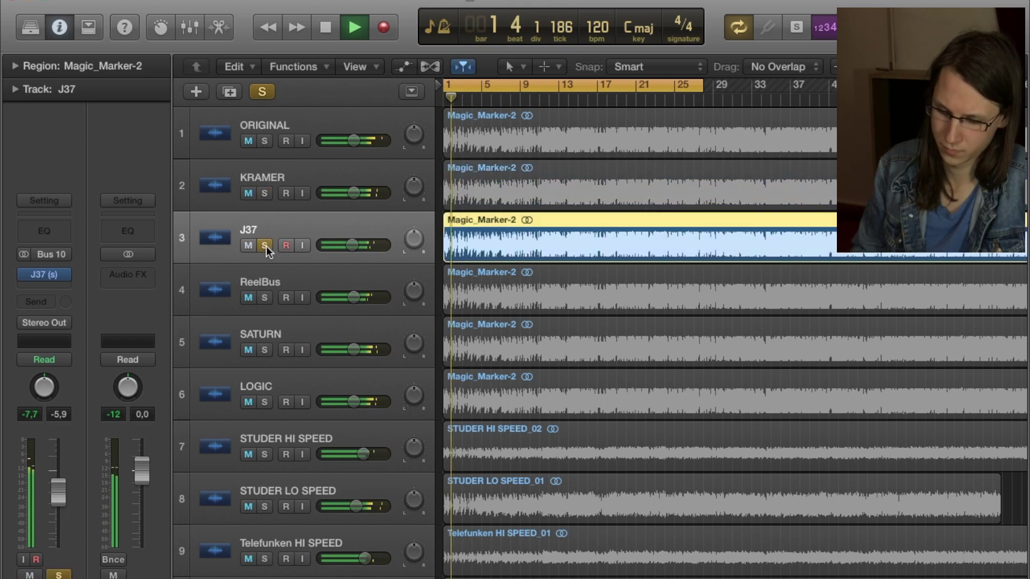
pyautogui.click(265, 193)
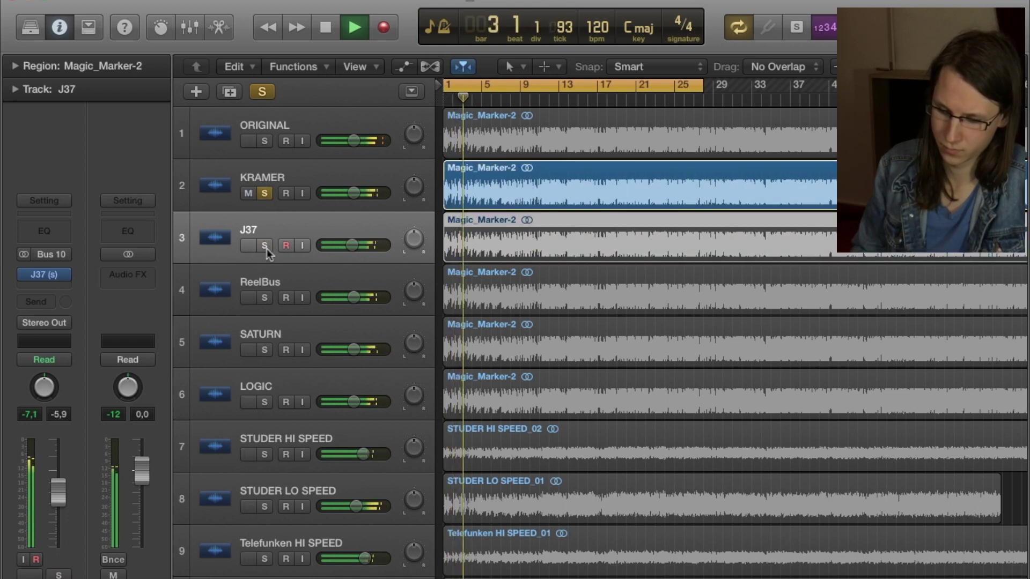
pyautogui.click(266, 246)
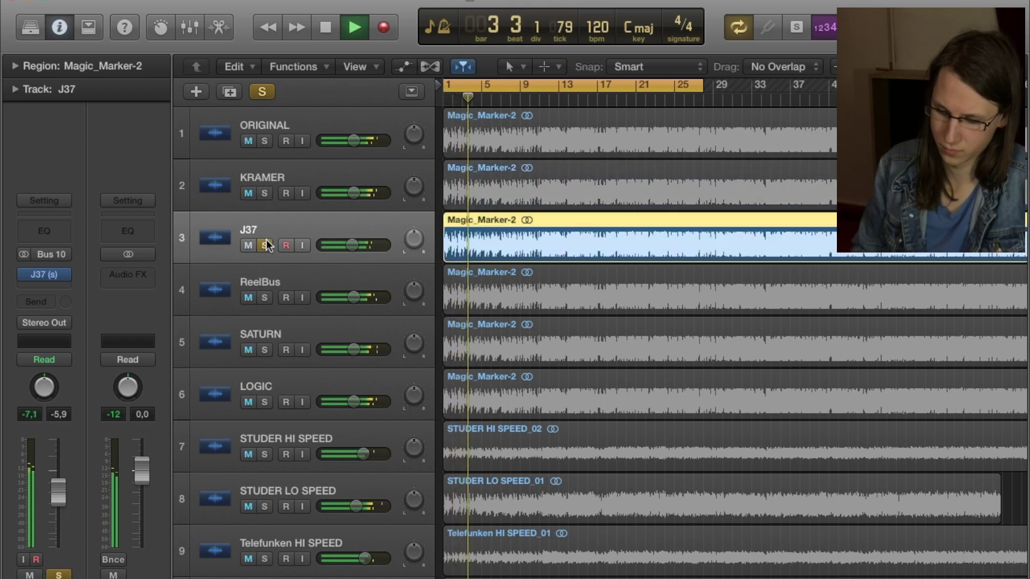
pyautogui.click(265, 194)
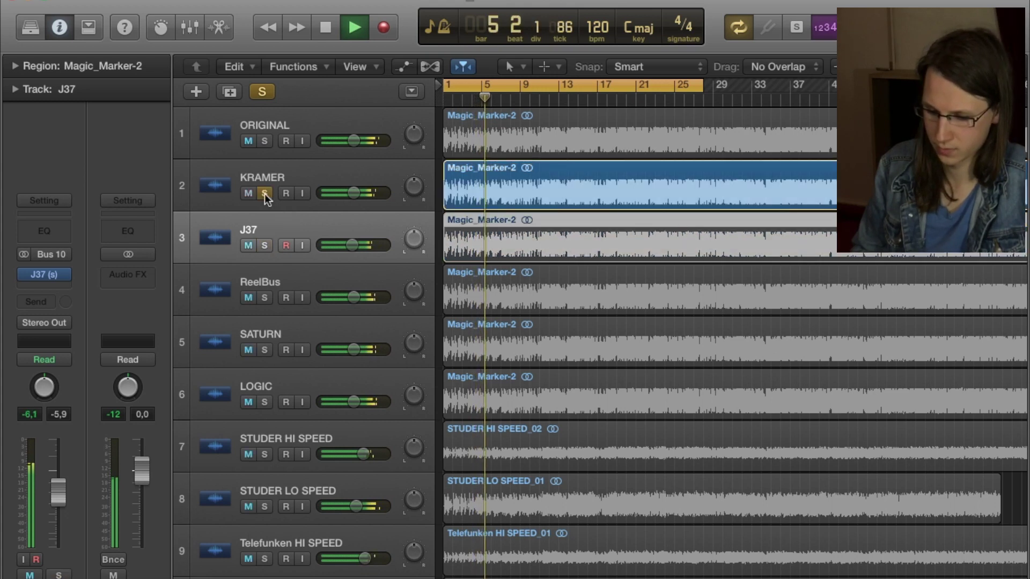
pyautogui.click(265, 246)
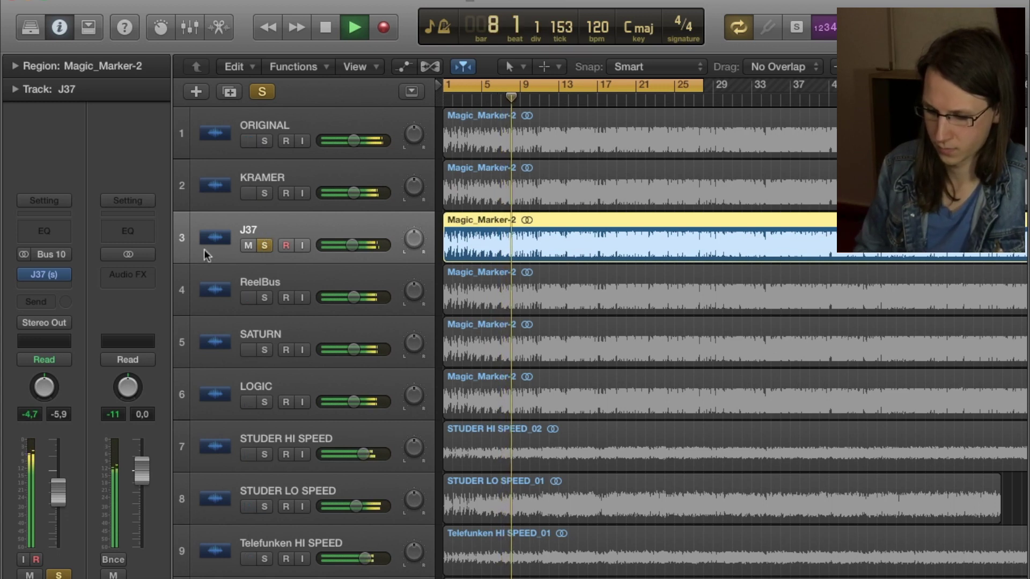
pyautogui.press('space')
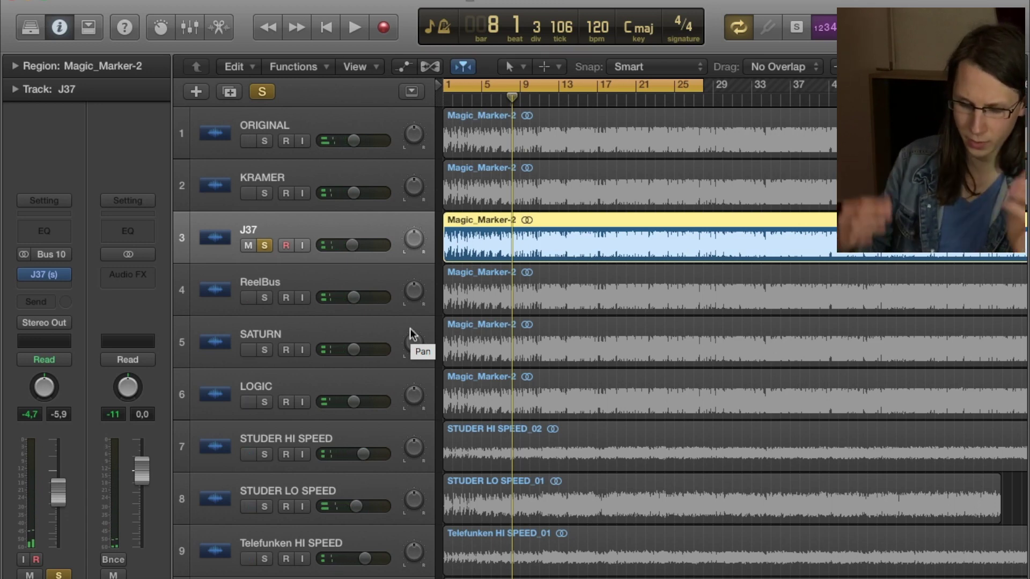
# Solo the ReelBus track, open its plug-in and choose Swiss'77 - 15 IPS as the tape machine.
pyautogui.press('space')
pyautogui.click(266, 279)
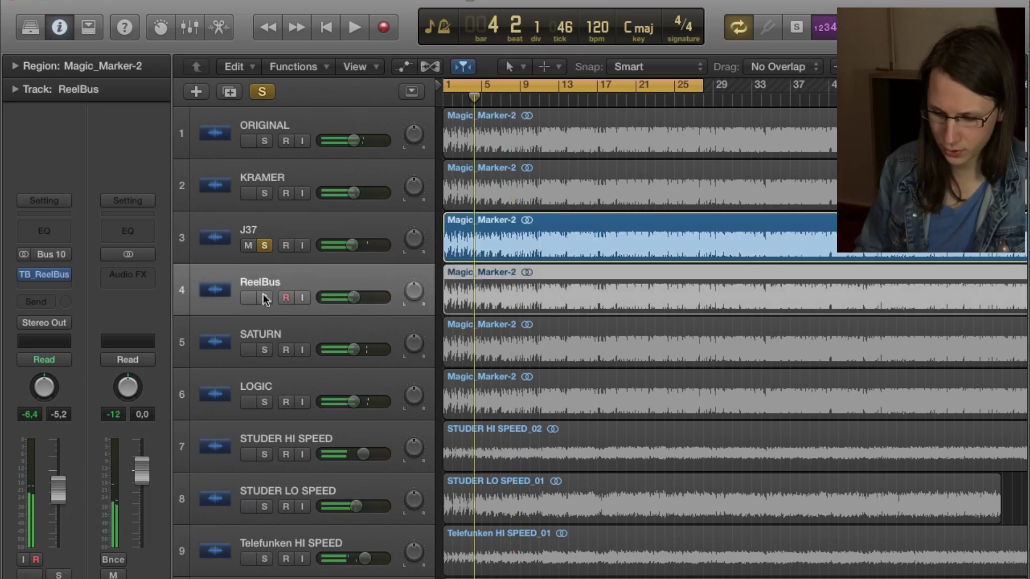
pyautogui.click(264, 298)
pyautogui.click(46, 275)
pyautogui.click(161, 430)
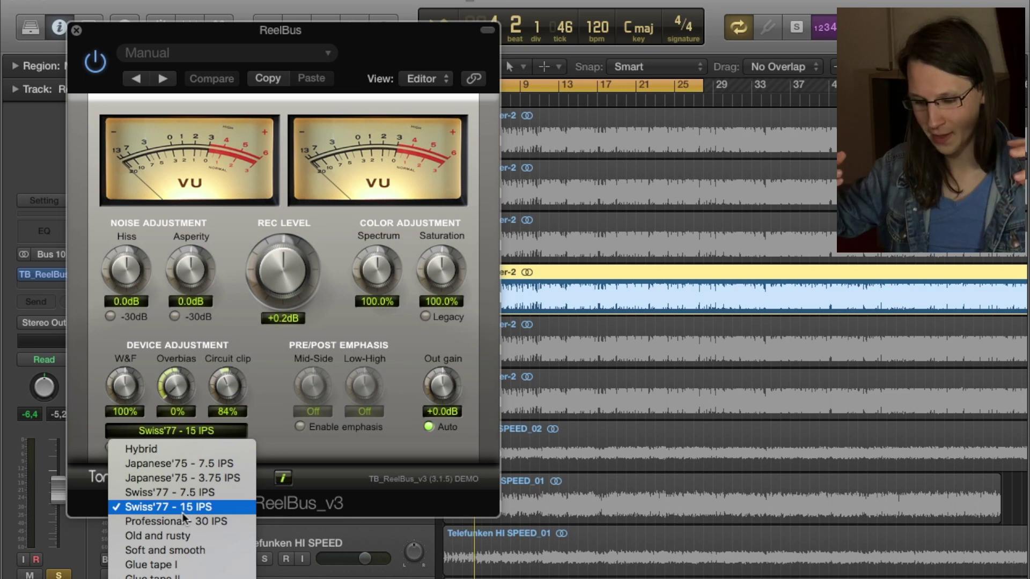
pyautogui.click(182, 513)
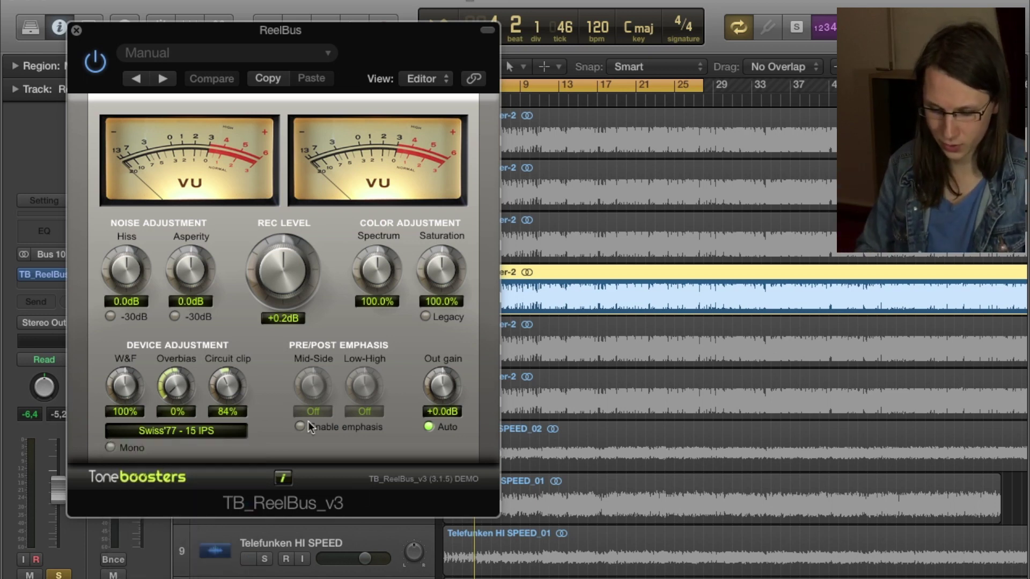
# Play the ReelBus track, raise Overbias to hear its effect and return it to 0%.
pyautogui.press('space')
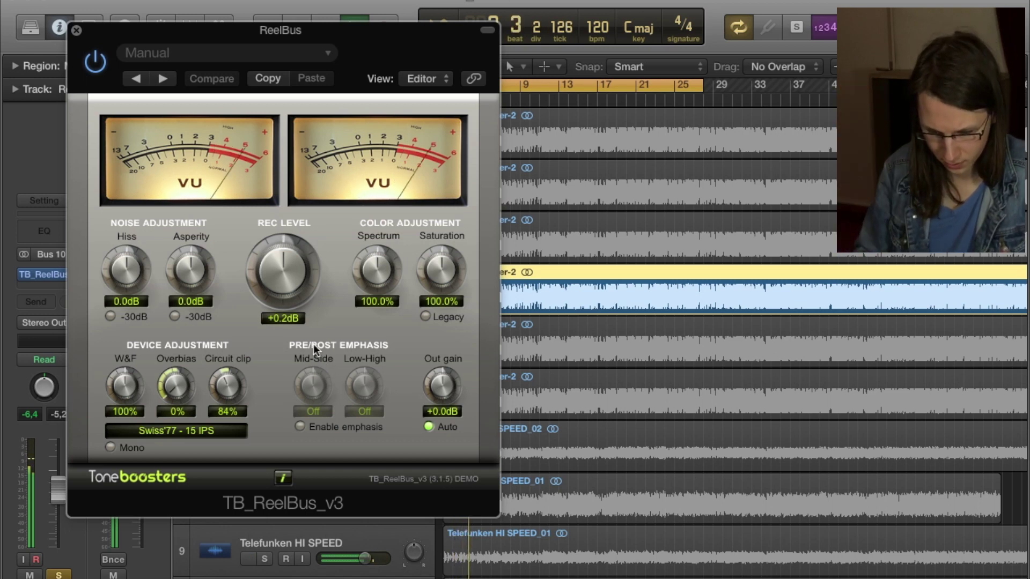
pyautogui.moveTo(179, 385); pyautogui.dragTo(175, 323)
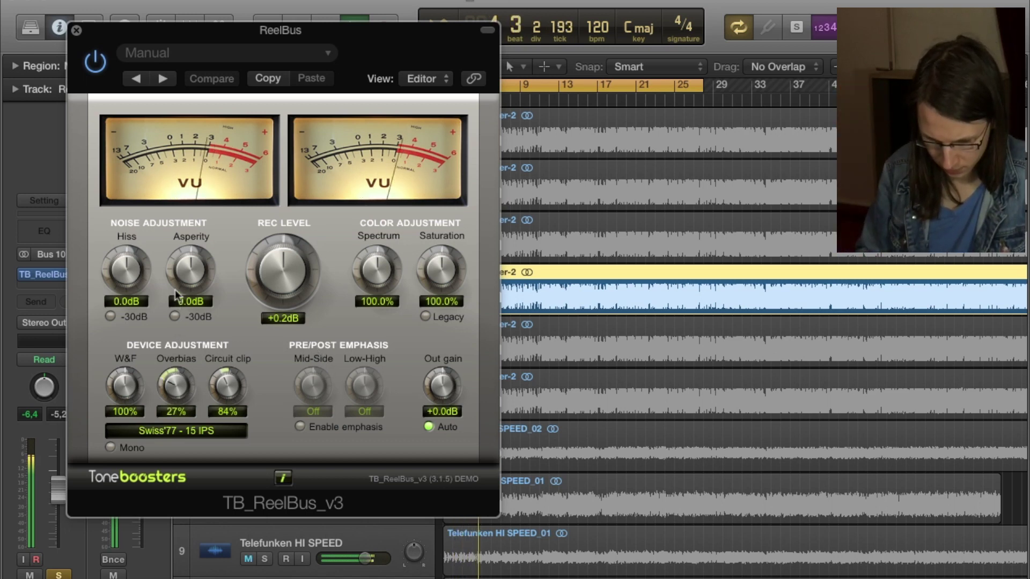
pyautogui.moveTo(188, 146); pyautogui.dragTo(157, 471)
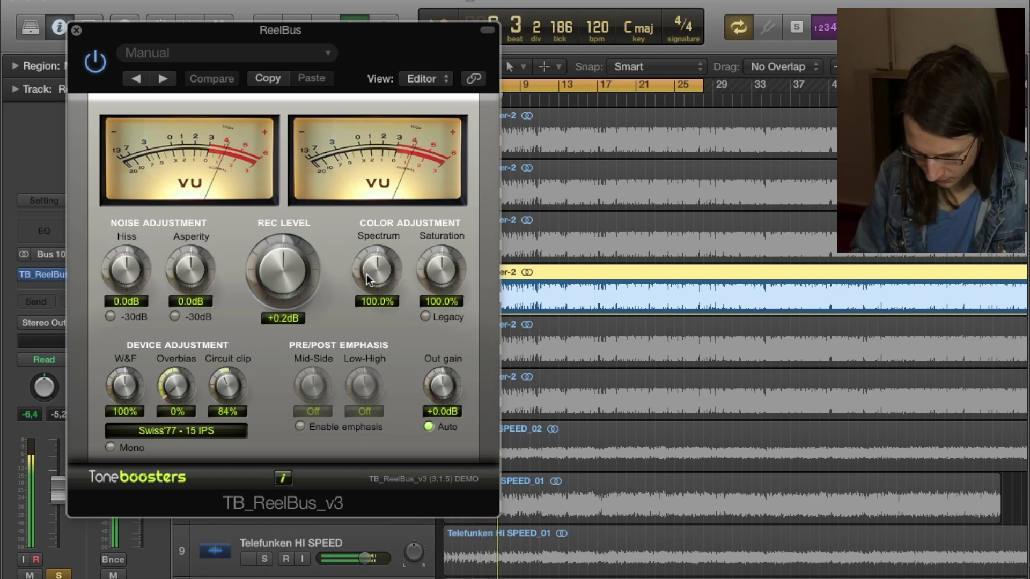
# Lower the ReelBus Spectrum to 0% during playback to hear its effect and restore it to 100%.
pyautogui.moveTo(379, 272); pyautogui.dragTo(411, 529)
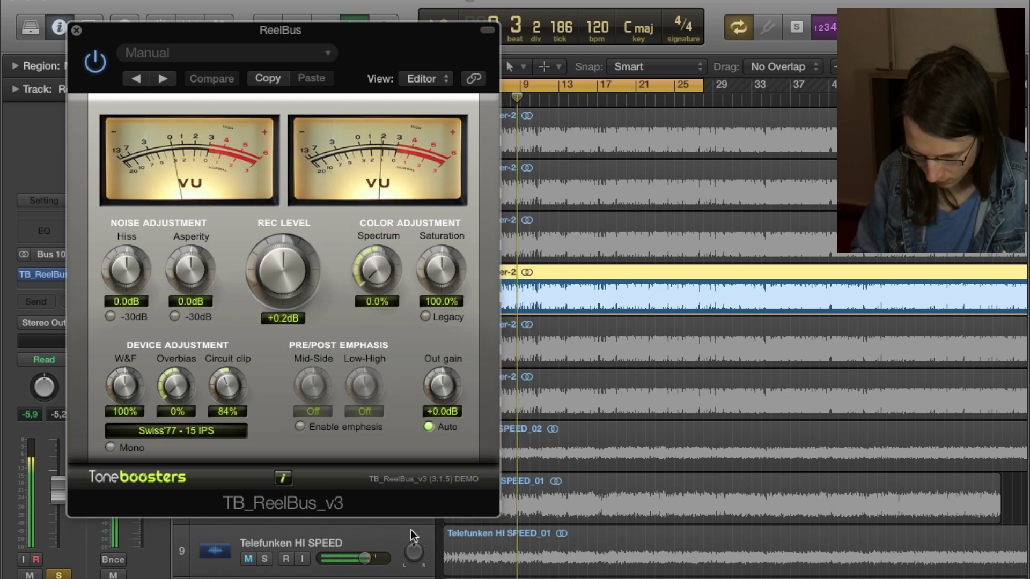
pyautogui.doubleClick(374, 270)
pyautogui.write('100')
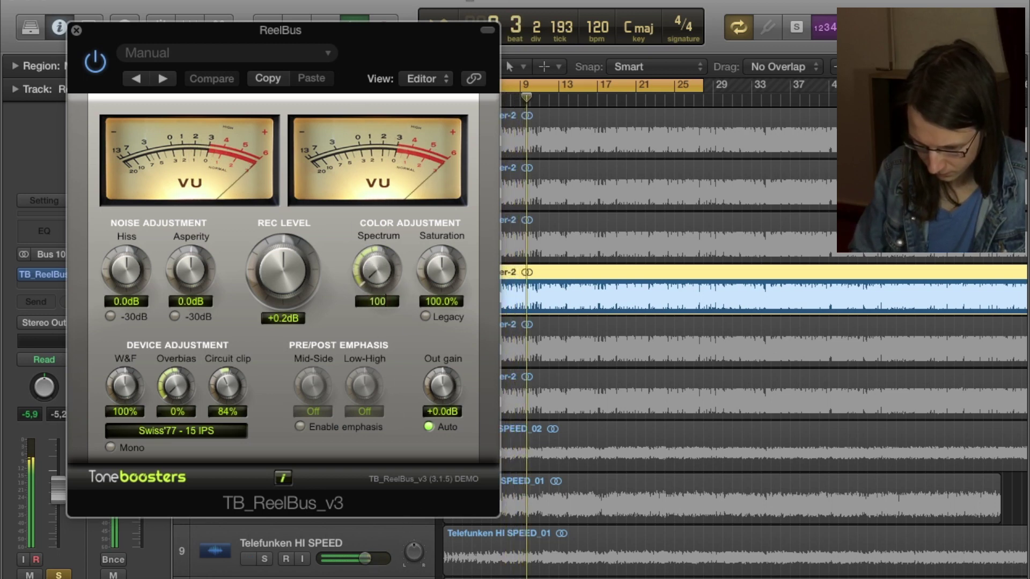
pyautogui.press('Return')
# Turn the ReelBus Saturation all the way down to hear its effect and restore it to 100%.
pyautogui.moveTo(440, 268); pyautogui.dragTo(429, 519)
pyautogui.doubleClick(425, 284)
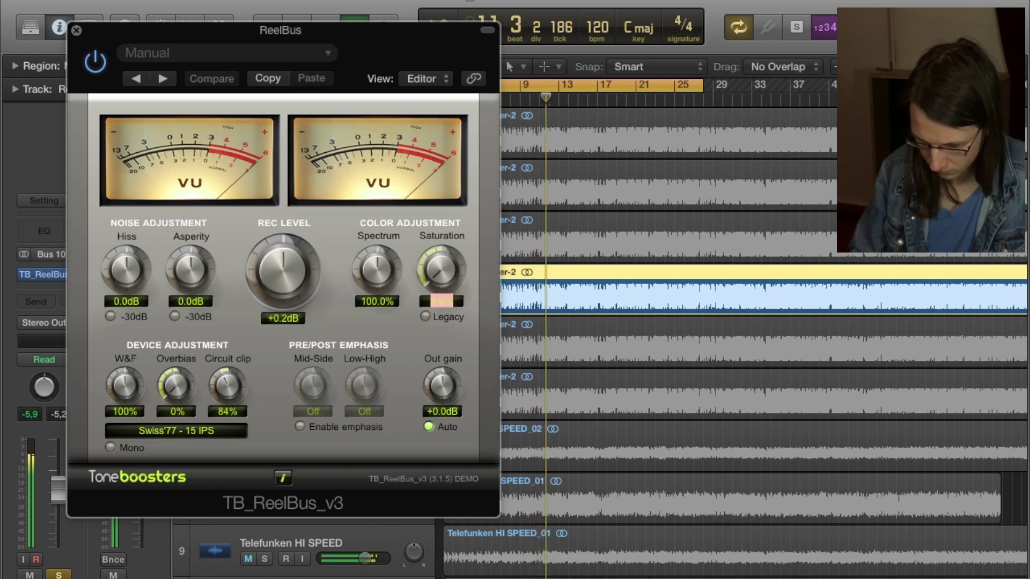
pyautogui.write('100')
pyautogui.press('Return')
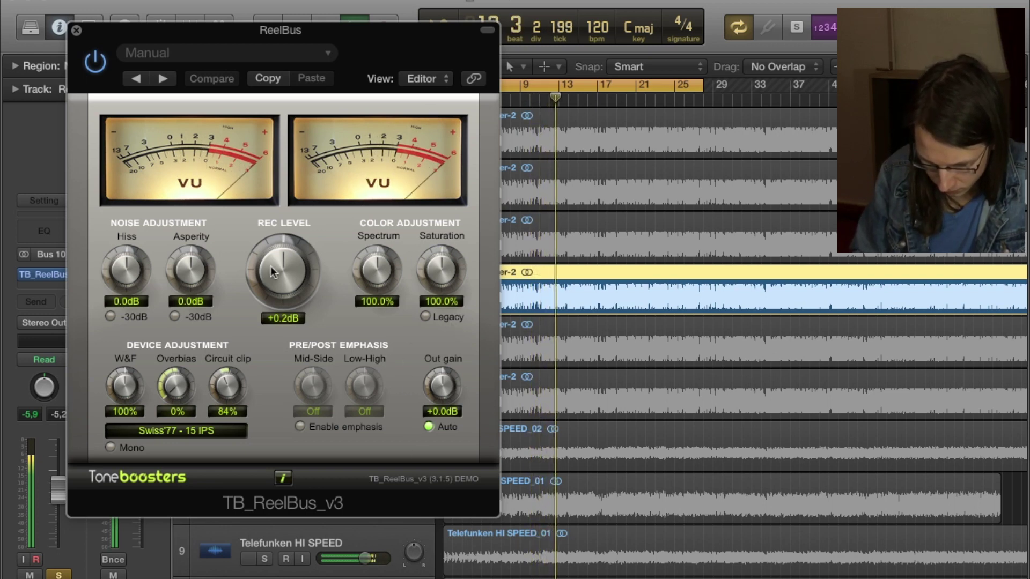
# Adjust the ReelBus REC LEVEL and Circuit clip during playback and close the plug-in.
pyautogui.moveTo(271, 266); pyautogui.dragTo(271, 292)
pyautogui.moveTo(233, 391); pyautogui.dragTo(212, 429)
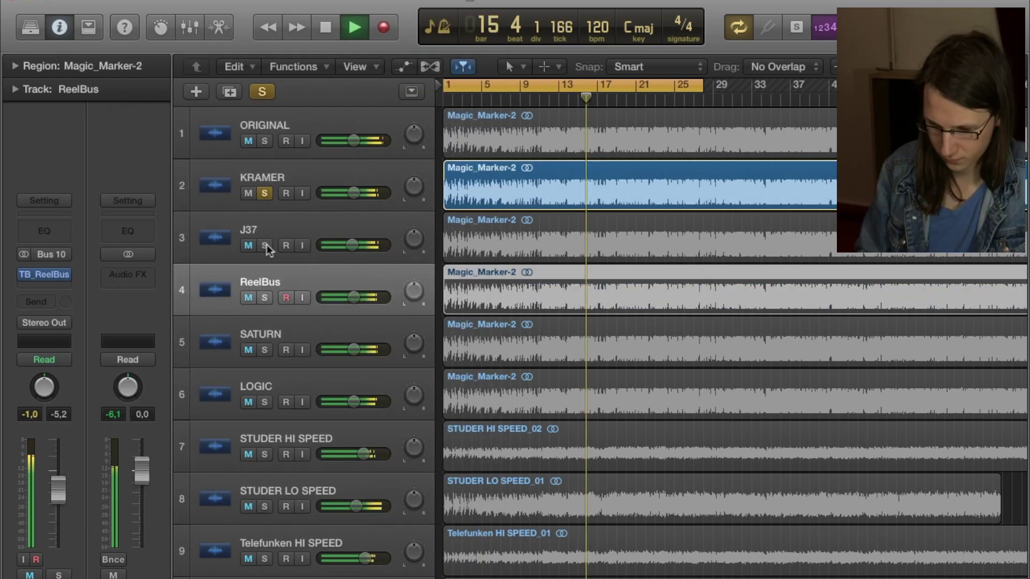
pyautogui.click(81, 32)
# Compare the J37 and ReelBus tracks with the STUDER HI SPEED and Telefunken HI SPEED recordings by switching solo during playback.
pyautogui.click(266, 244)
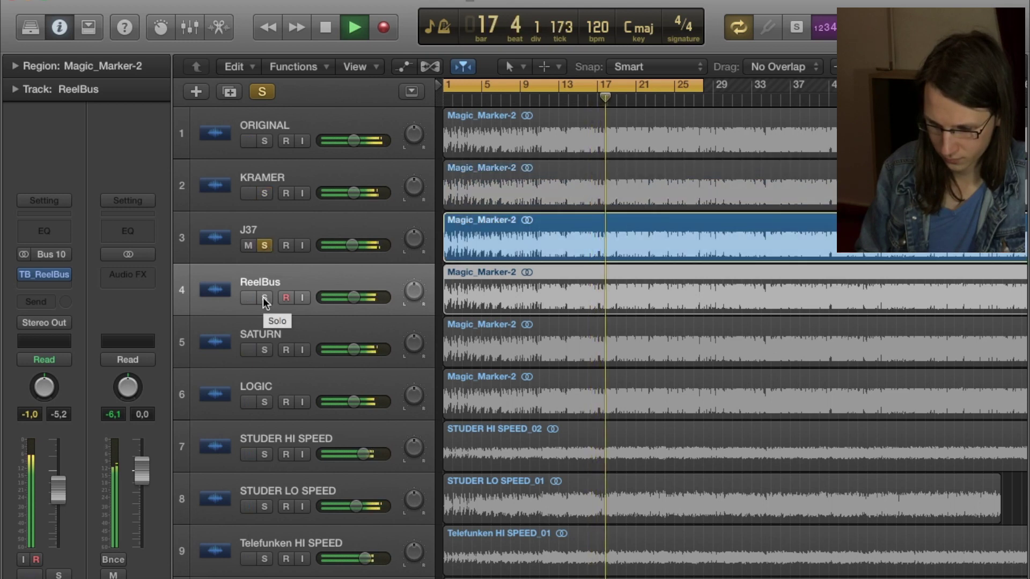
pyautogui.click(264, 298)
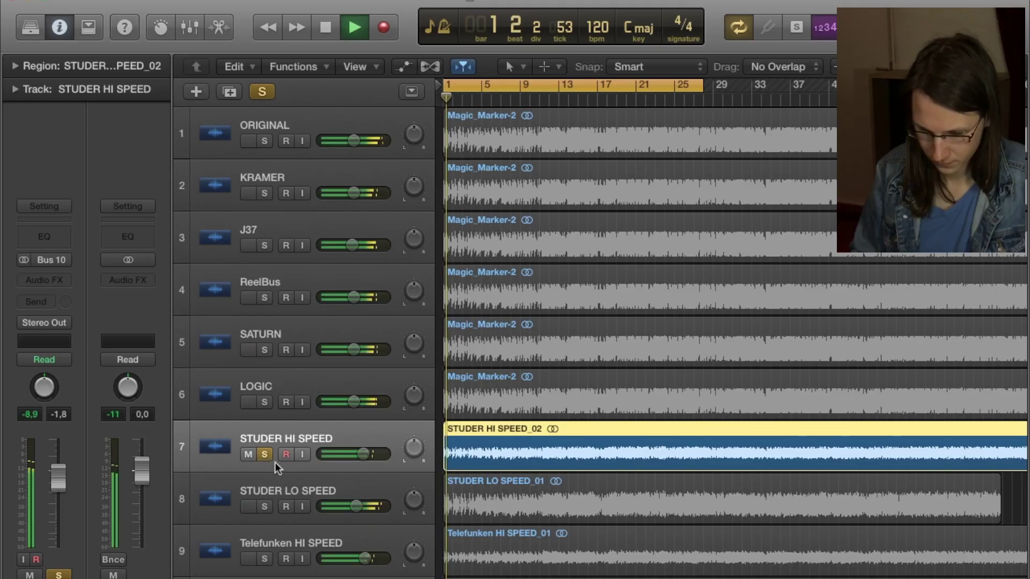
pyautogui.click(264, 298)
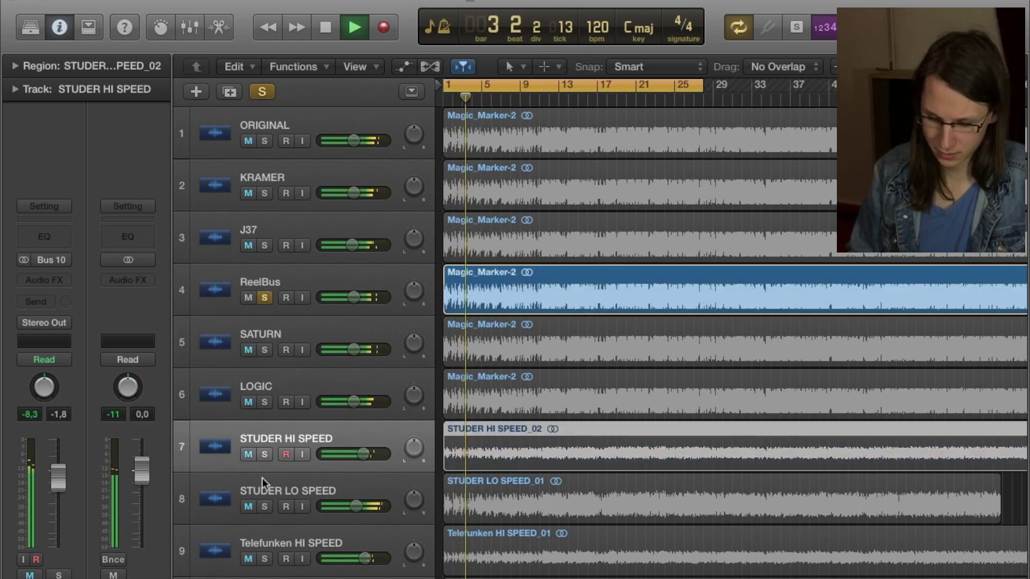
pyautogui.click(265, 453)
pyautogui.click(264, 245)
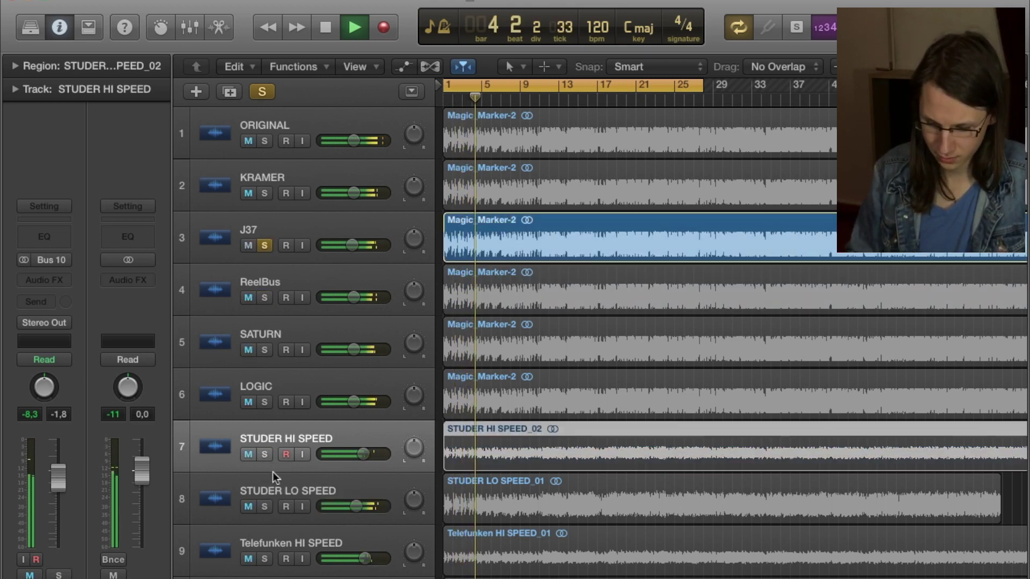
pyautogui.click(264, 454)
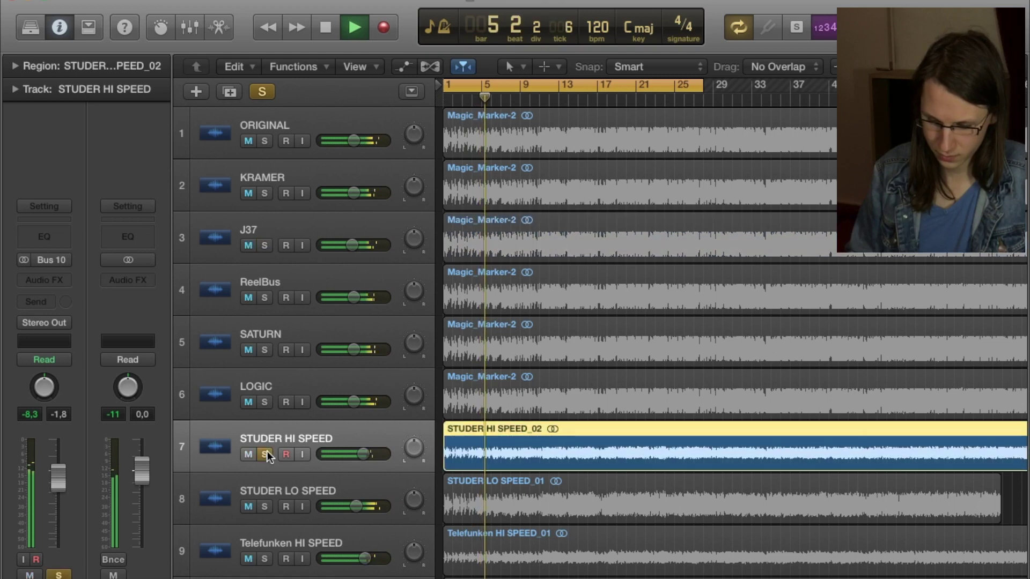
pyautogui.scroll(-2, 267, 453)
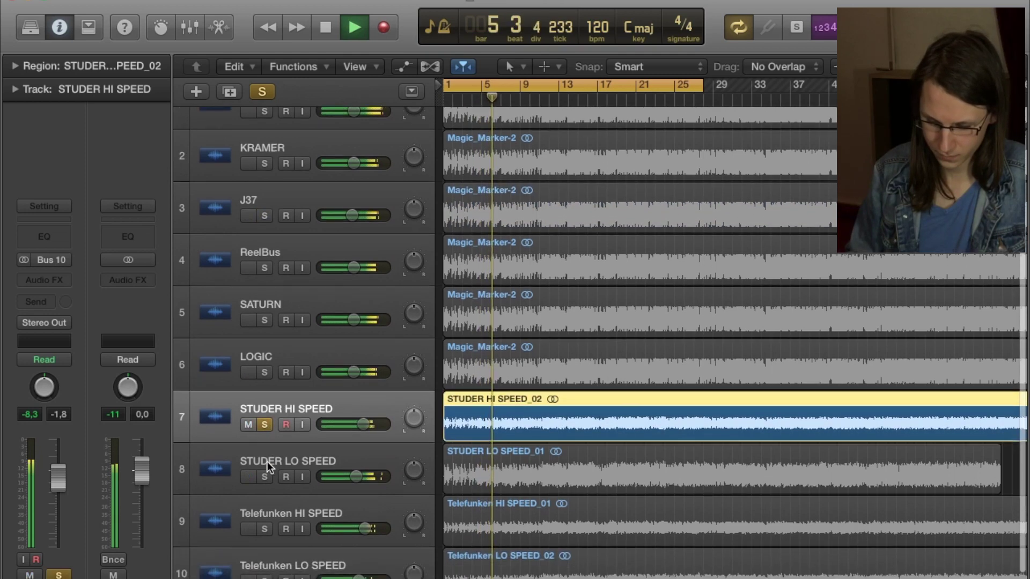
pyautogui.click(264, 529)
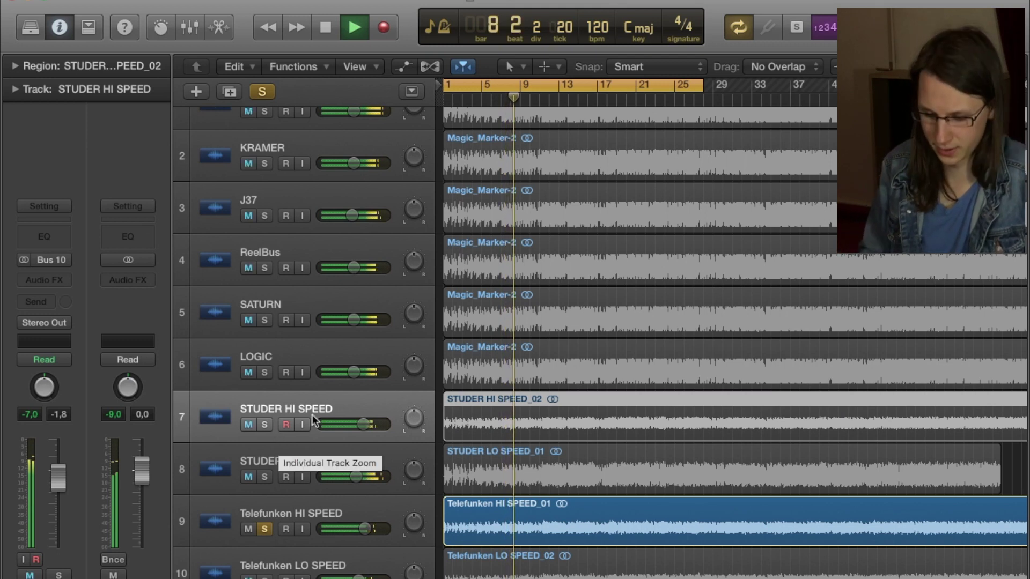
pyautogui.click(265, 424)
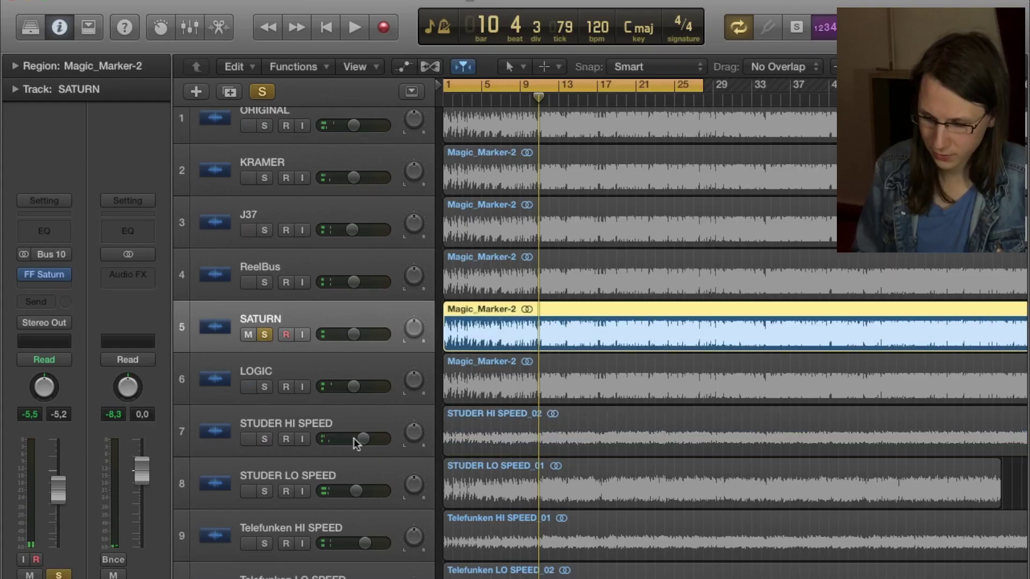
# Play the soloed SATURN track, open its plug-in and raise Drive slightly on the Warm Tape setting.
pyautogui.press('space')
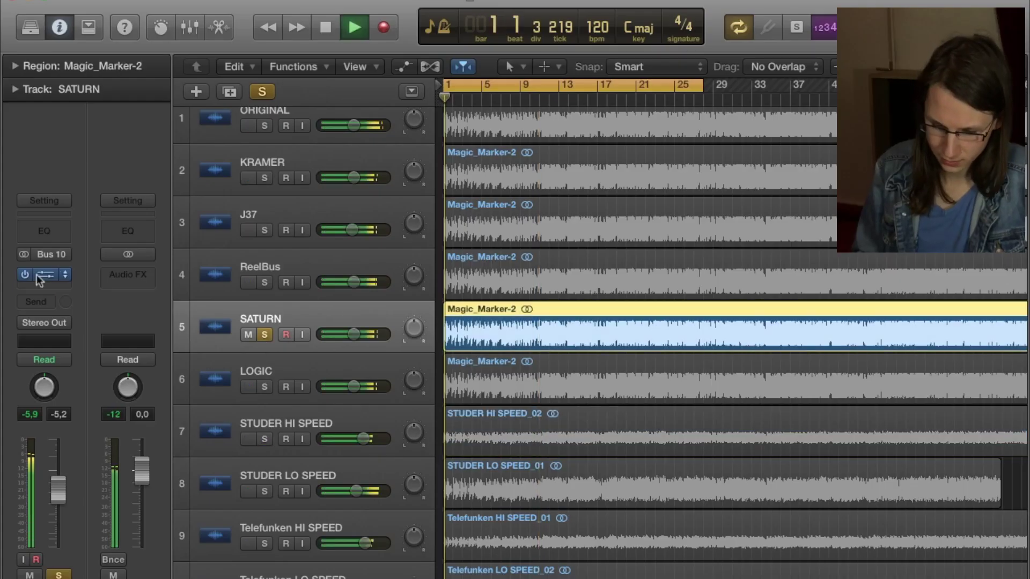
pyautogui.click(48, 275)
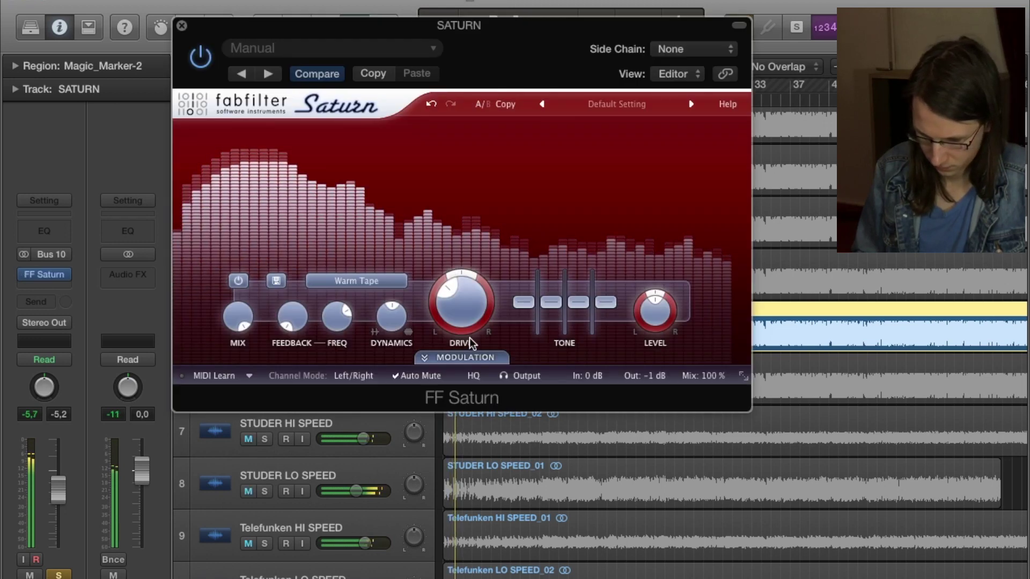
pyautogui.moveTo(458, 292)
pyautogui.mouseDown()
pyautogui.moveTo(462, 262)
pyautogui.moveTo(455, 304)
pyautogui.mouseUp()
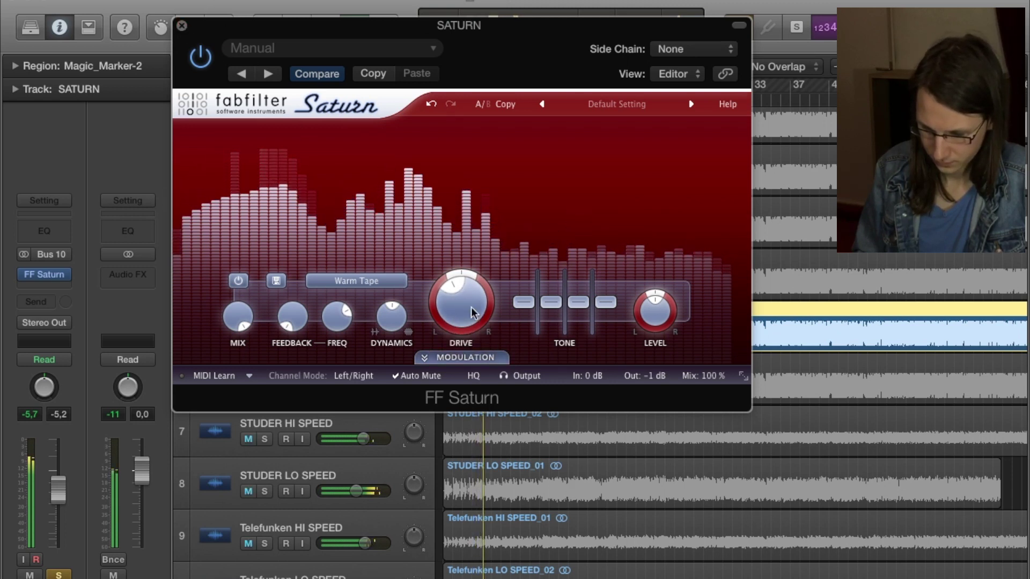
pyautogui.moveTo(468, 321)
pyautogui.press('space')
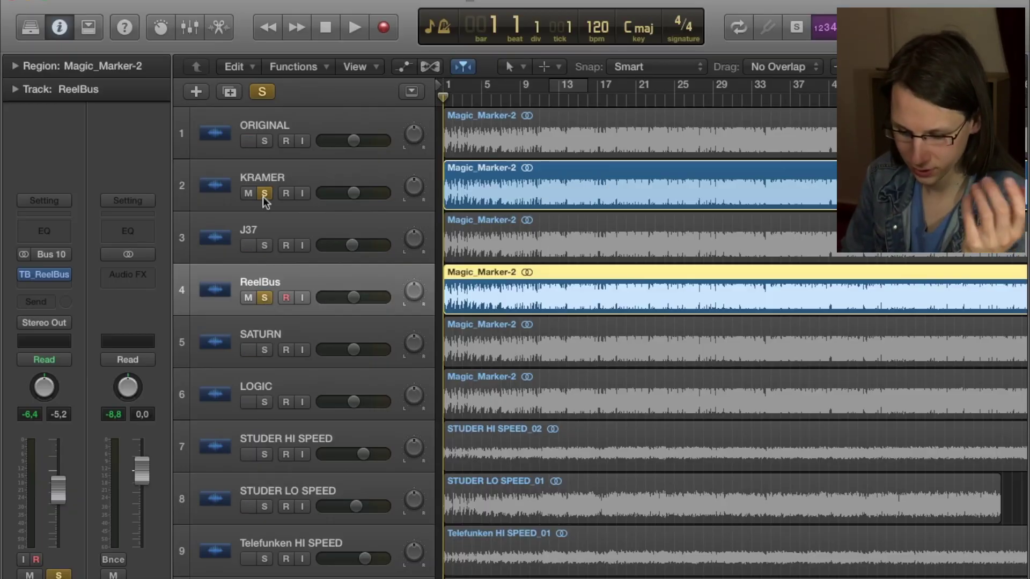
# Take the KRAMER track out of solo and switch from its plug-in to the J37 track's plug-in.
pyautogui.click(264, 193)
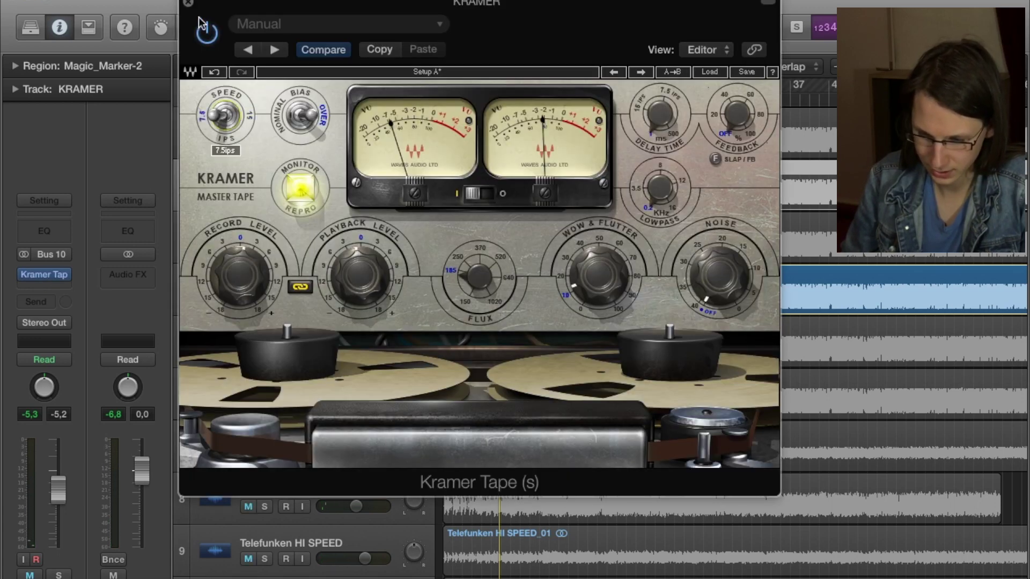
pyautogui.click(189, 4)
pyautogui.click(266, 228)
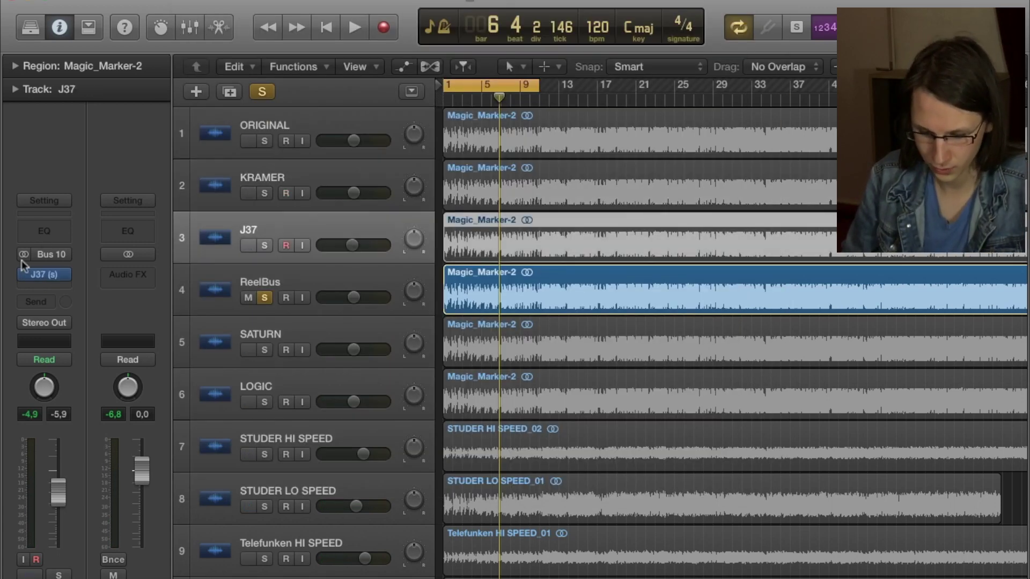
pyautogui.click(51, 276)
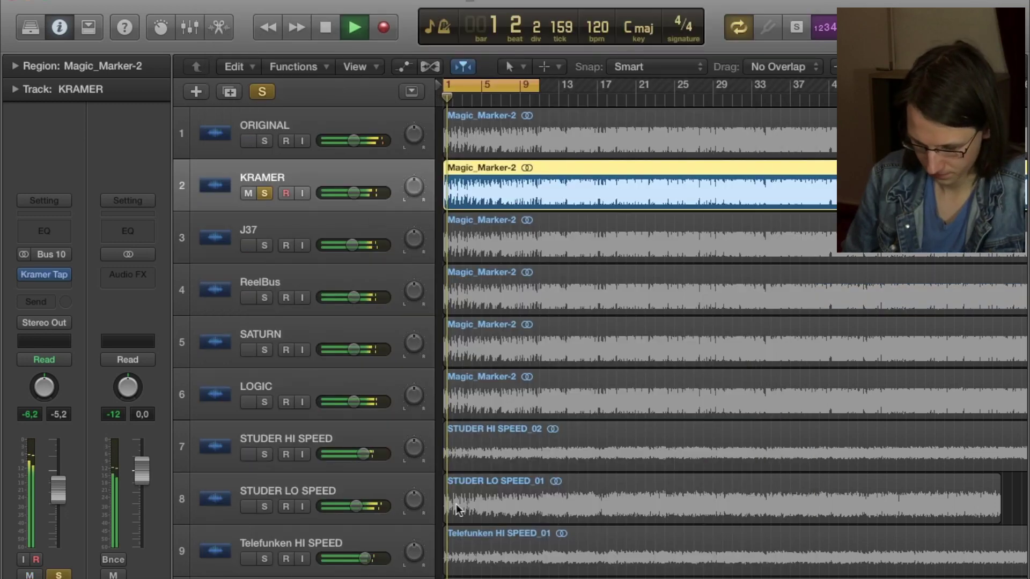
# Compare the KRAMER track with the STUDER LO SPEED recording by alternating solo between them during playback.
pyautogui.scroll(-2, 456, 507)
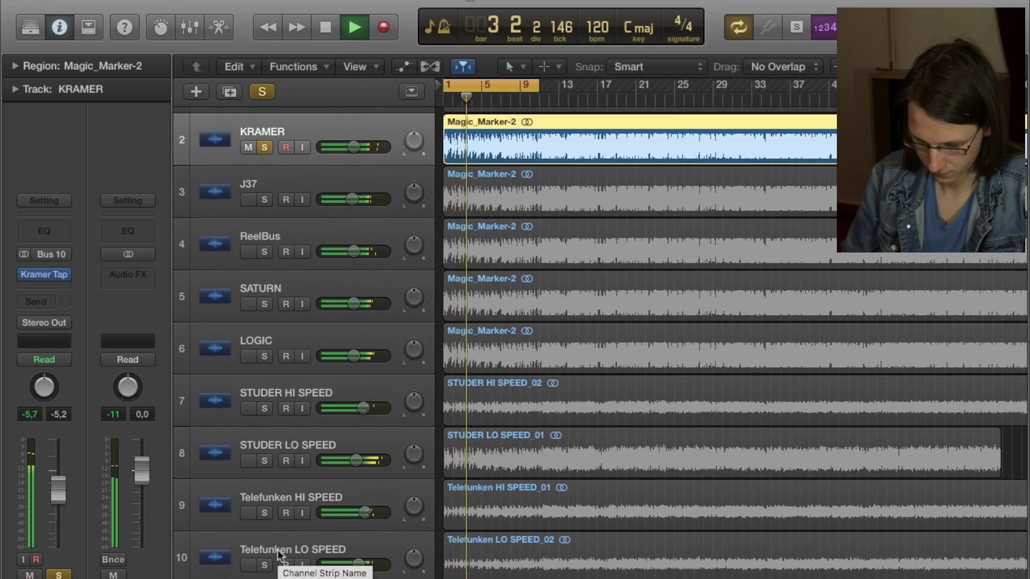
pyautogui.click(264, 461)
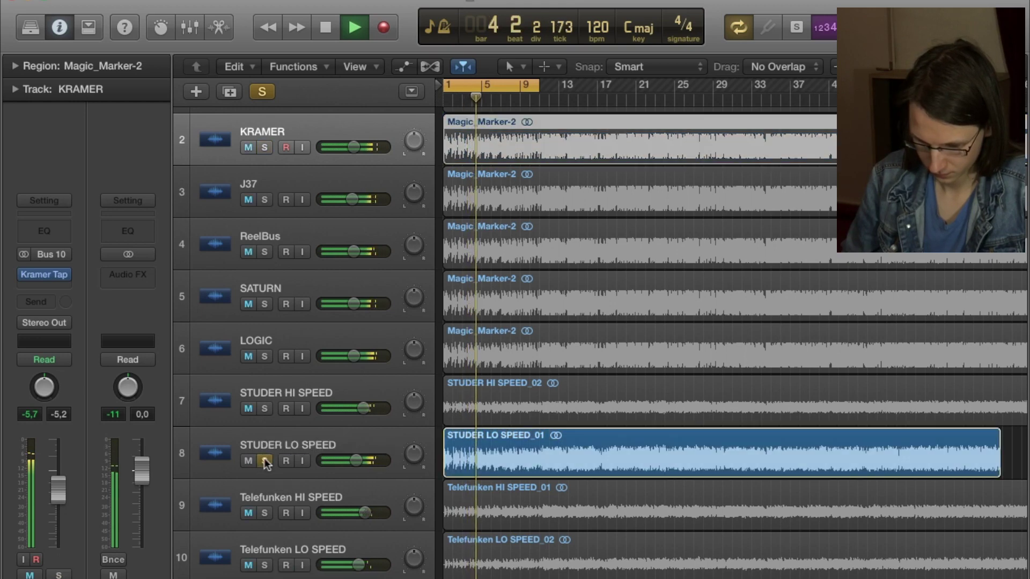
pyautogui.scroll(1, 273, 310)
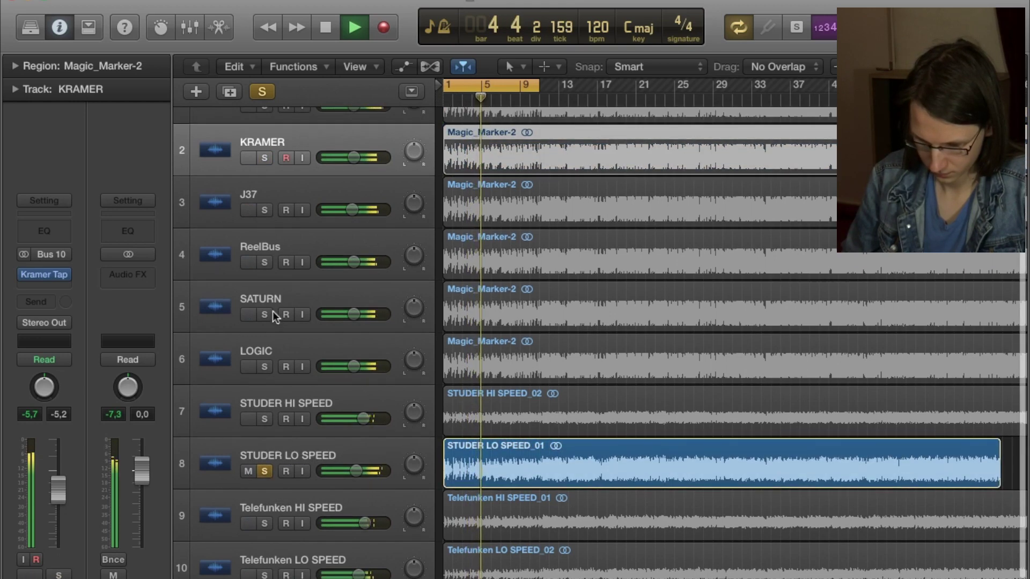
pyautogui.keyDown('alt'); pyautogui.click(265, 159); pyautogui.keyUp('alt')
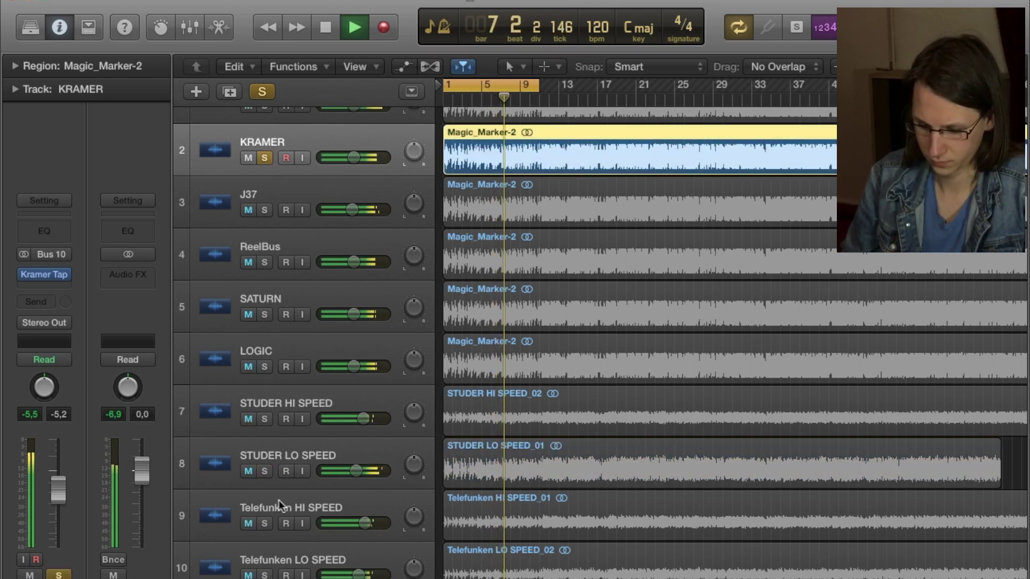
pyautogui.keyDown('alt'); pyautogui.click(265, 472); pyautogui.keyUp('alt')
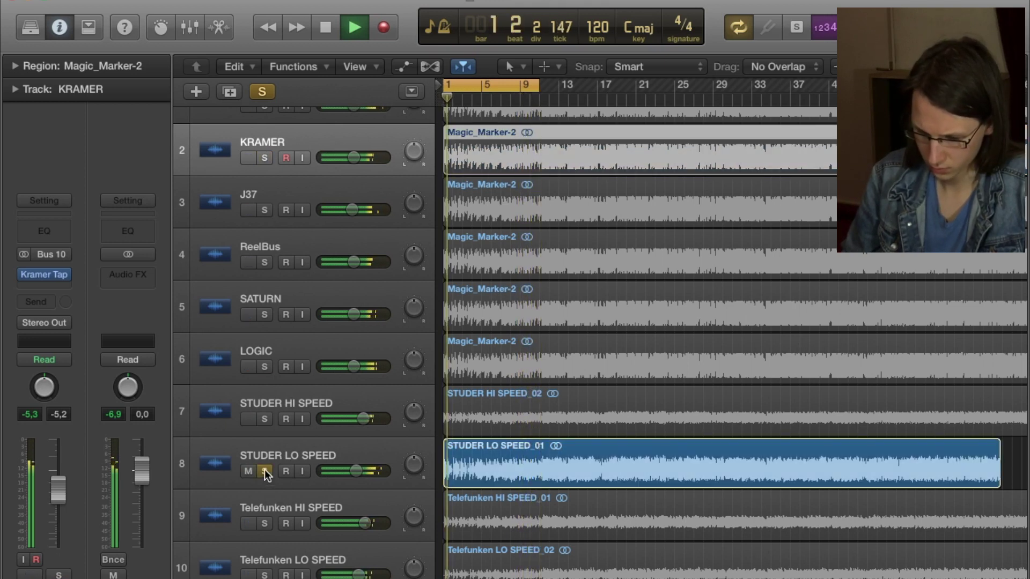
pyautogui.keyDown('alt'); pyautogui.click(264, 157); pyautogui.keyUp('alt')
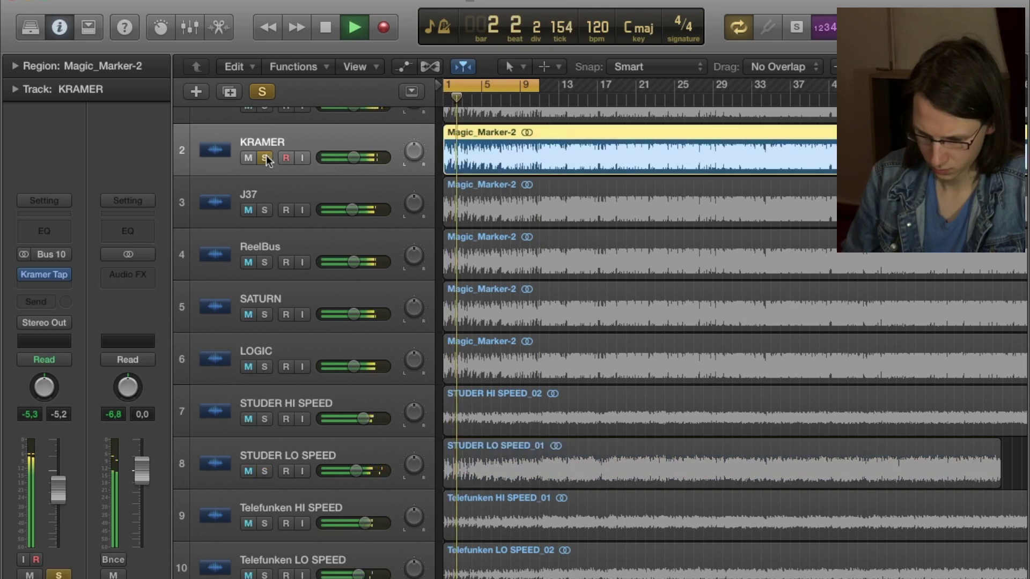
# Compare the J37 track with the Telefunken LO SPEED recording by alternating solo between them.
pyautogui.keyDown('alt'); pyautogui.click(264, 210); pyautogui.keyUp('alt')
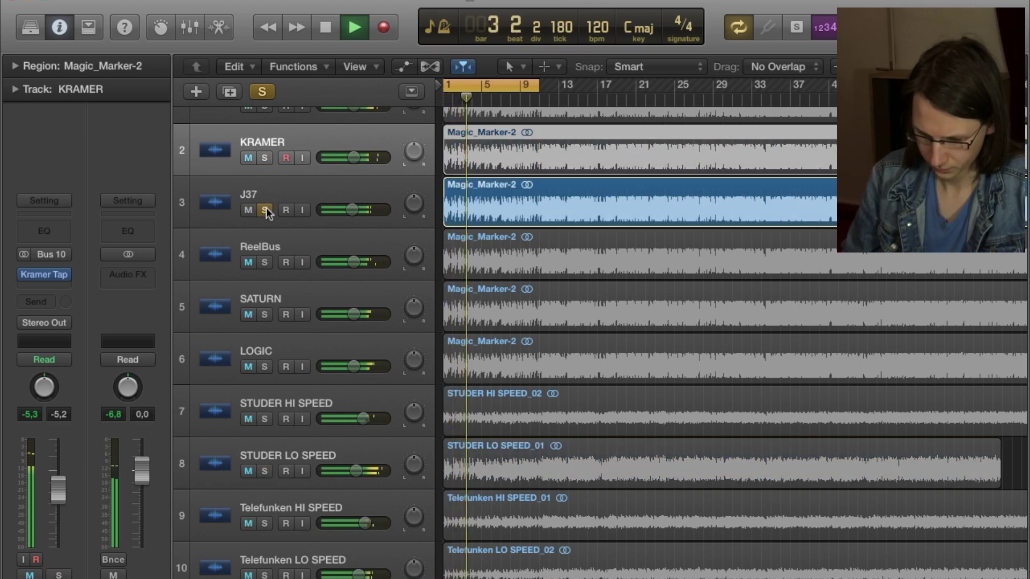
pyautogui.keyDown('alt'); pyautogui.click(265, 575); pyautogui.keyUp('alt')
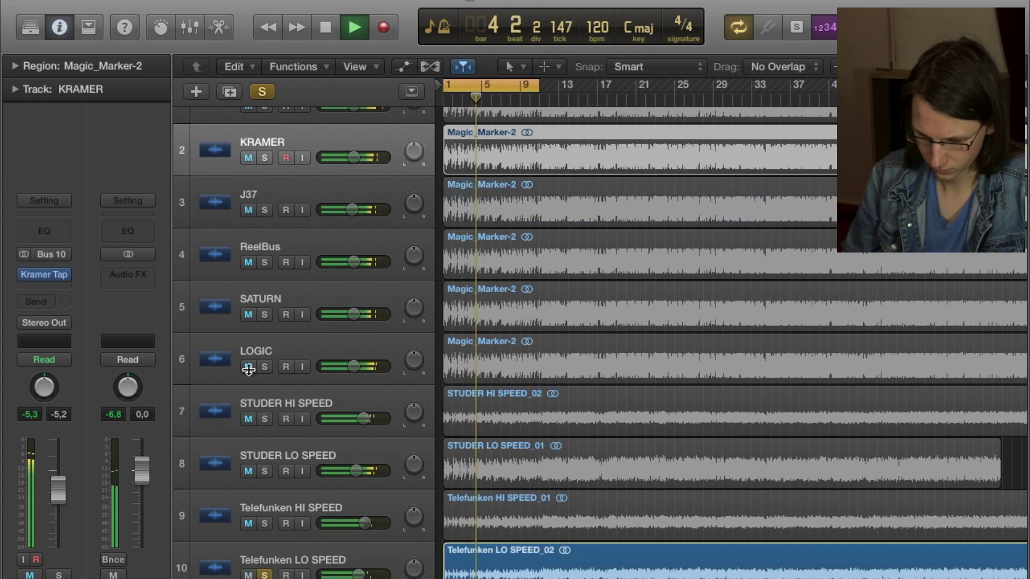
pyautogui.keyDown('alt'); pyautogui.click(265, 210); pyautogui.keyUp('alt')
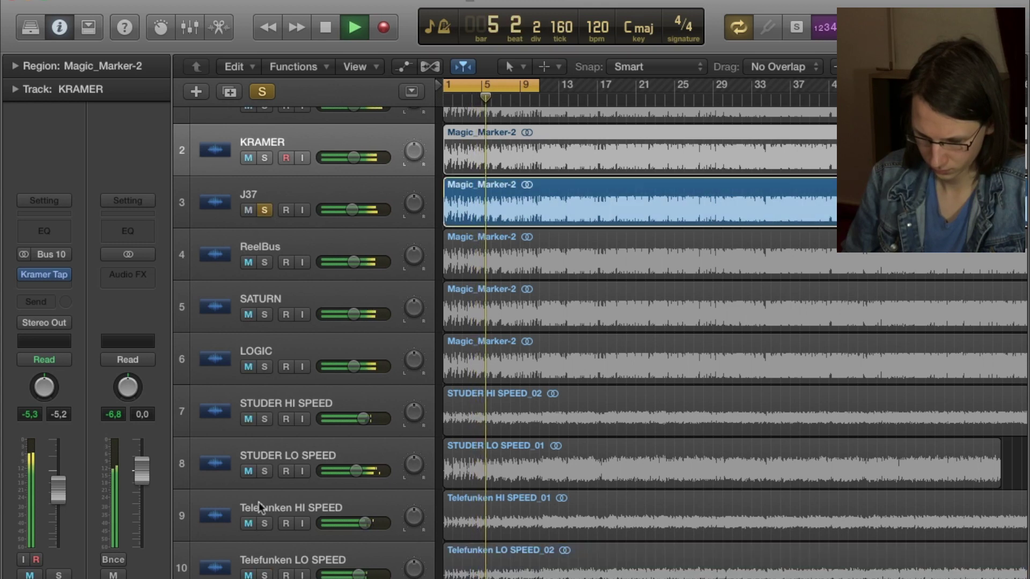
# Restart playback from the beginning and compare the J37 track with the STUDER LO SPEED recording in solo.
pyautogui.press('space')
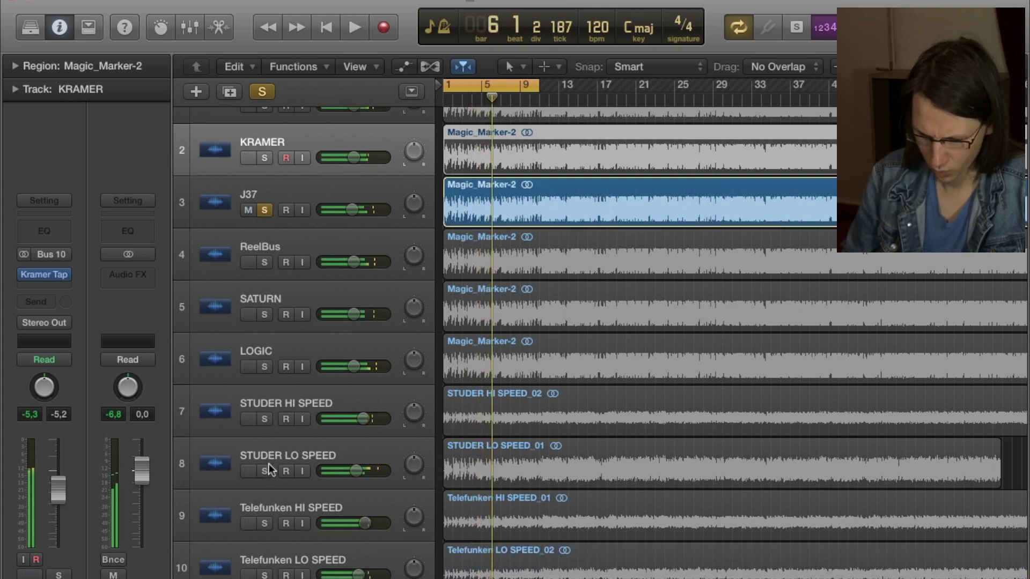
pyautogui.press('Return')
pyautogui.press('space')
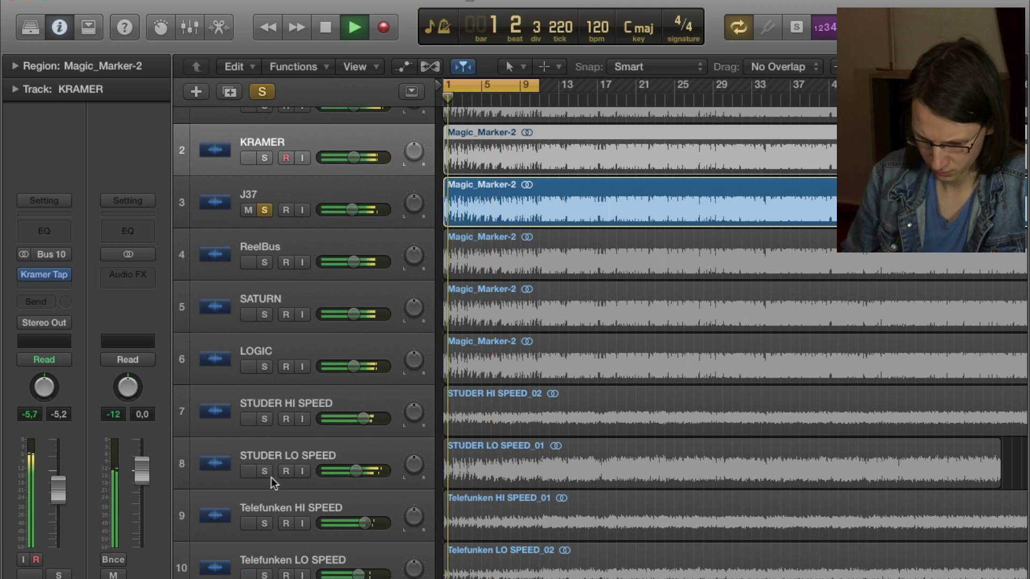
pyautogui.keyDown('alt'); pyautogui.click(265, 471); pyautogui.keyUp('alt')
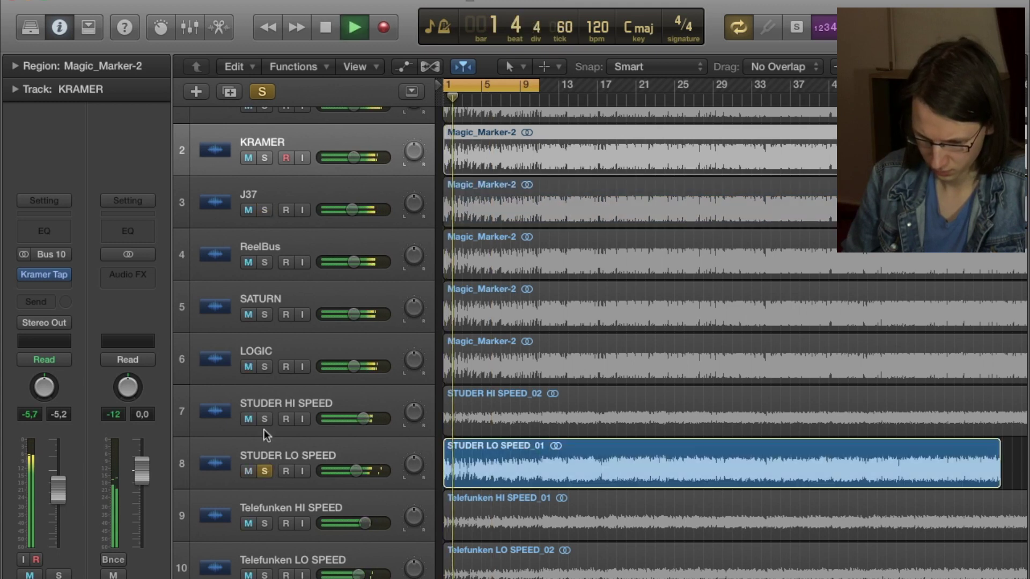
pyautogui.keyDown('alt'); pyautogui.click(265, 210); pyautogui.keyUp('alt')
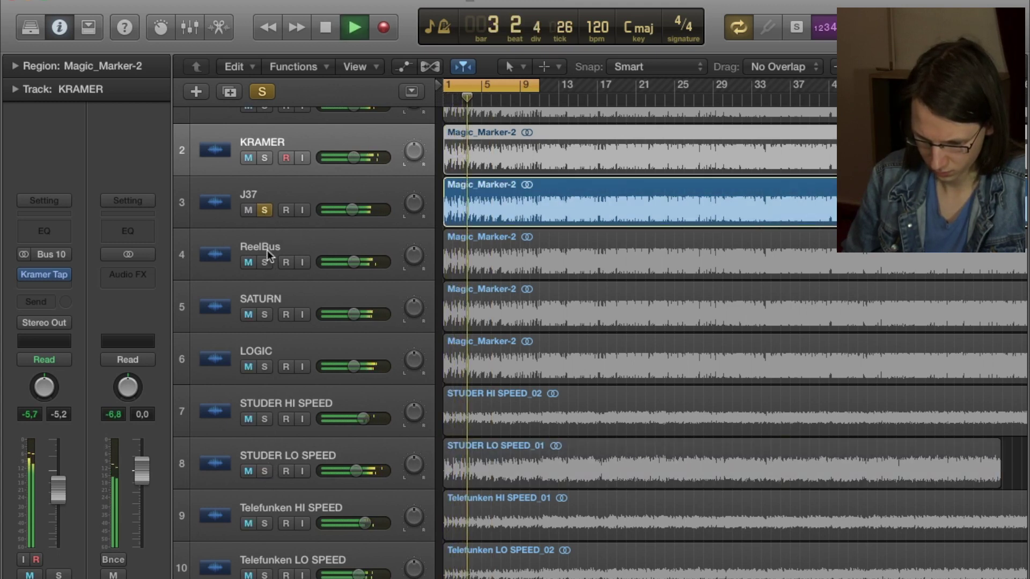
# Select the ReelBus track and compare it with the STUDER LO SPEED recording by switching solo.
pyautogui.click(268, 244)
pyautogui.keyDown('alt'); pyautogui.click(264, 262); pyautogui.keyUp('alt')
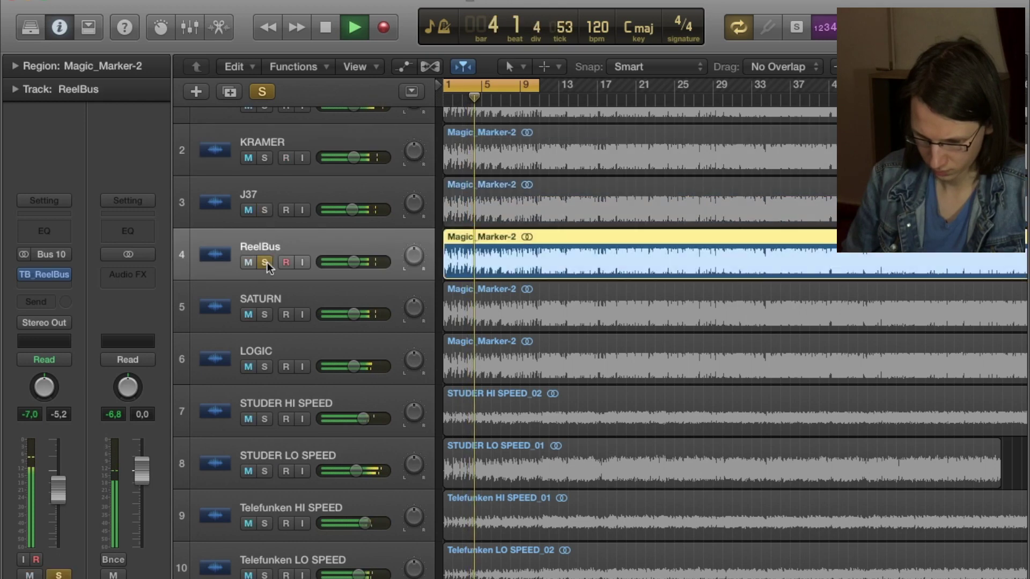
pyautogui.keyDown('alt'); pyautogui.click(265, 471); pyautogui.keyUp('alt')
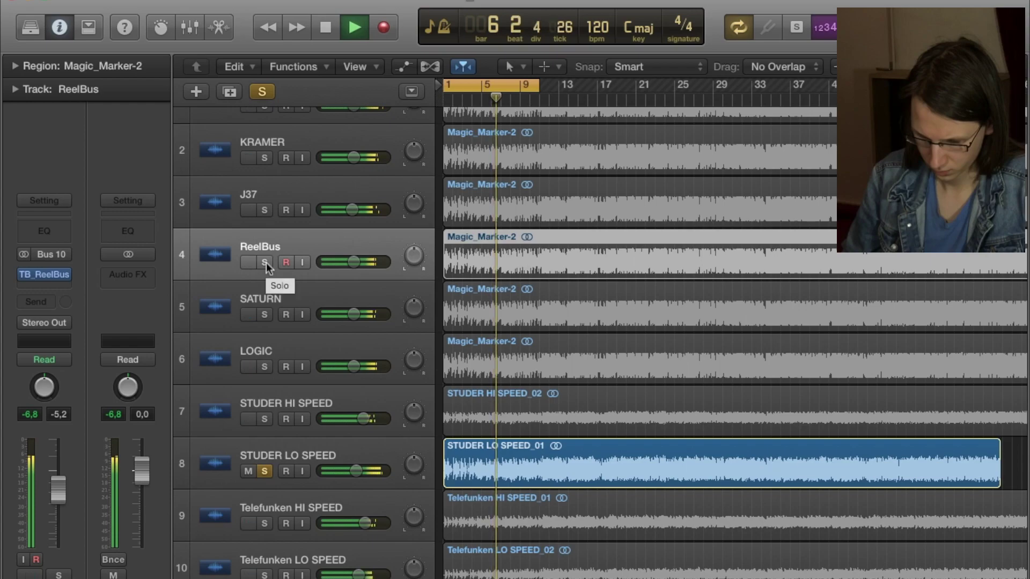
# Solo the ReelBus track, and compare the KRAMER track with the STUDER LO SPEED recording by alternating solo during playback.
pyautogui.keyDown('alt'); pyautogui.click(264, 262); pyautogui.keyUp('alt')
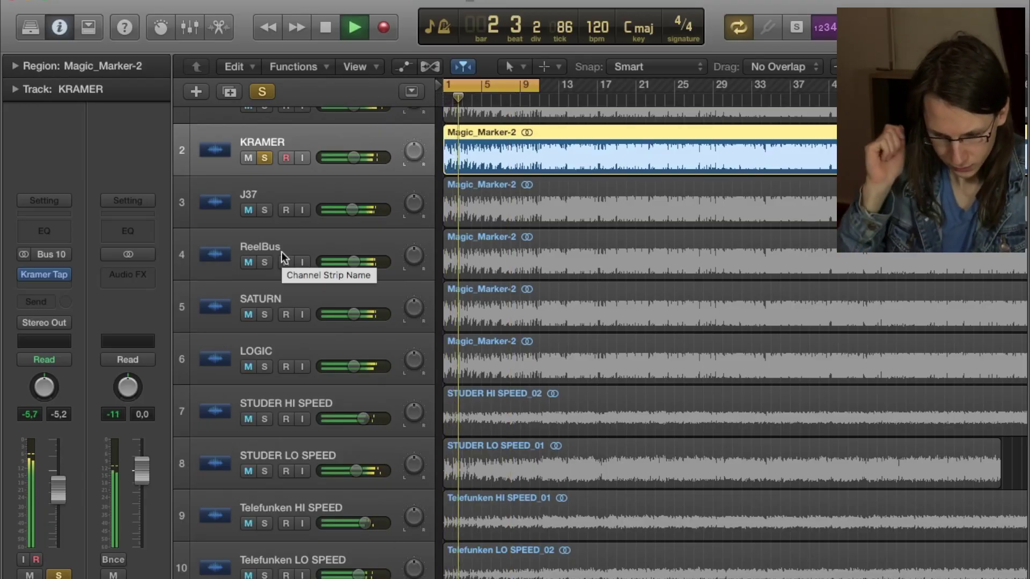
pyautogui.click(267, 471)
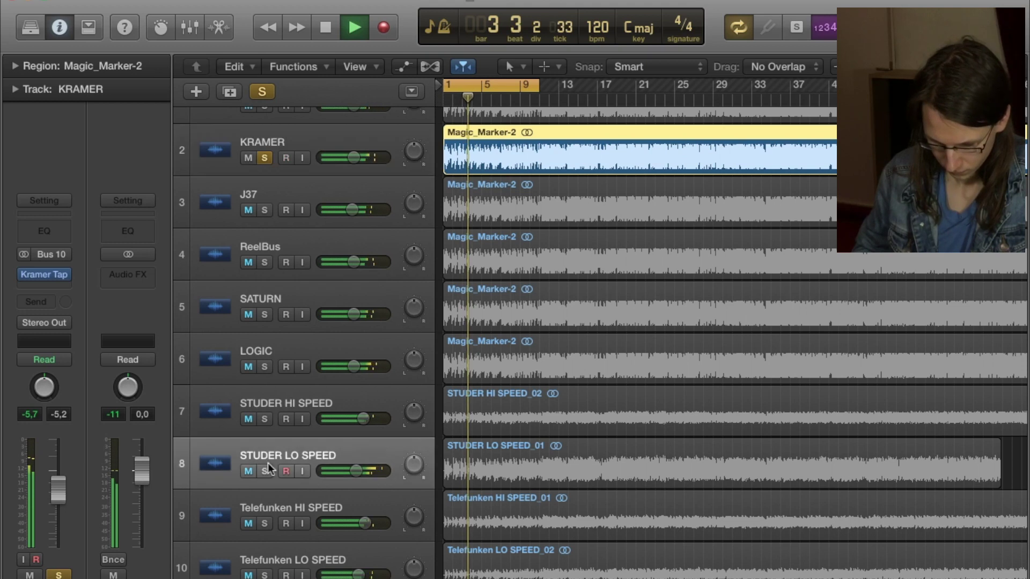
pyautogui.click(267, 473)
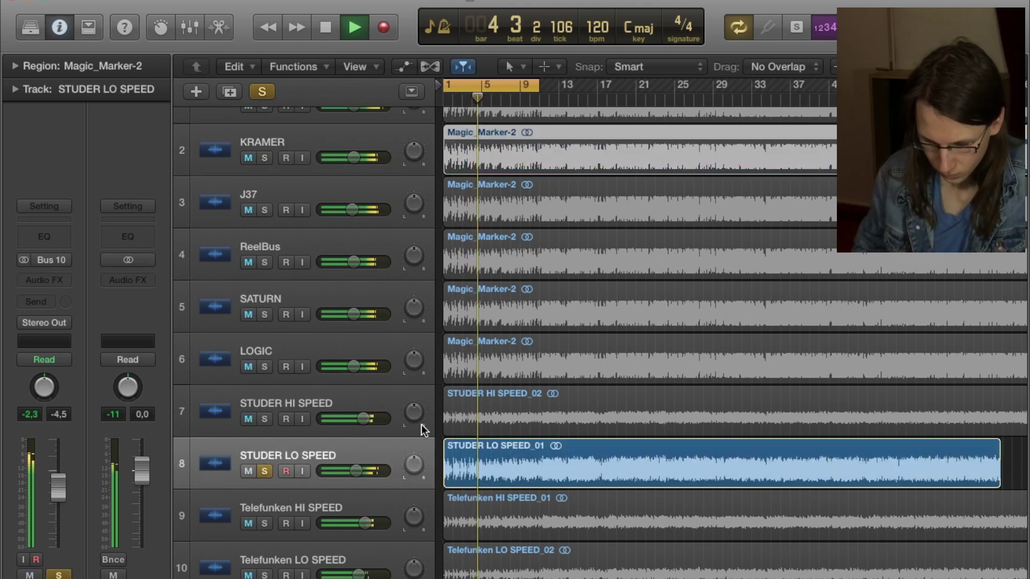
pyautogui.click(265, 159)
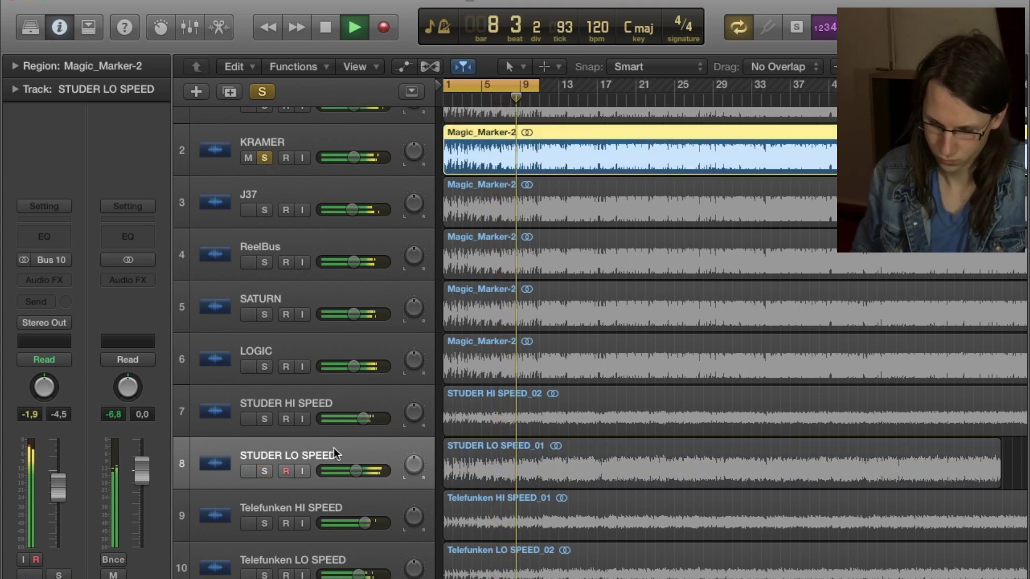
pyautogui.click(265, 473)
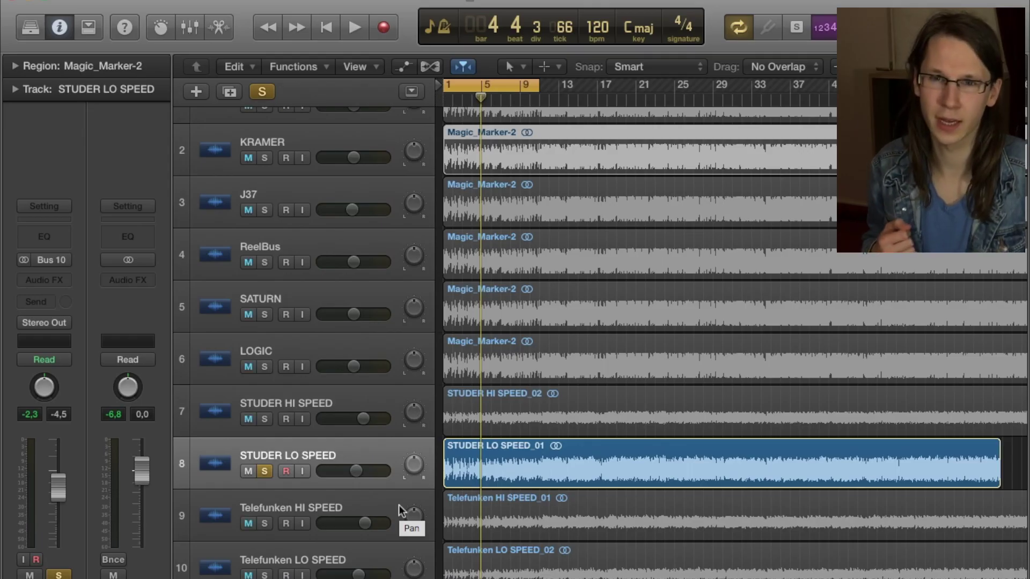
# Play the opening bars of the STUDER LO SPEED recording and of the soloed KRAMER track, restarting from the beginning for each.
pyautogui.press('space')
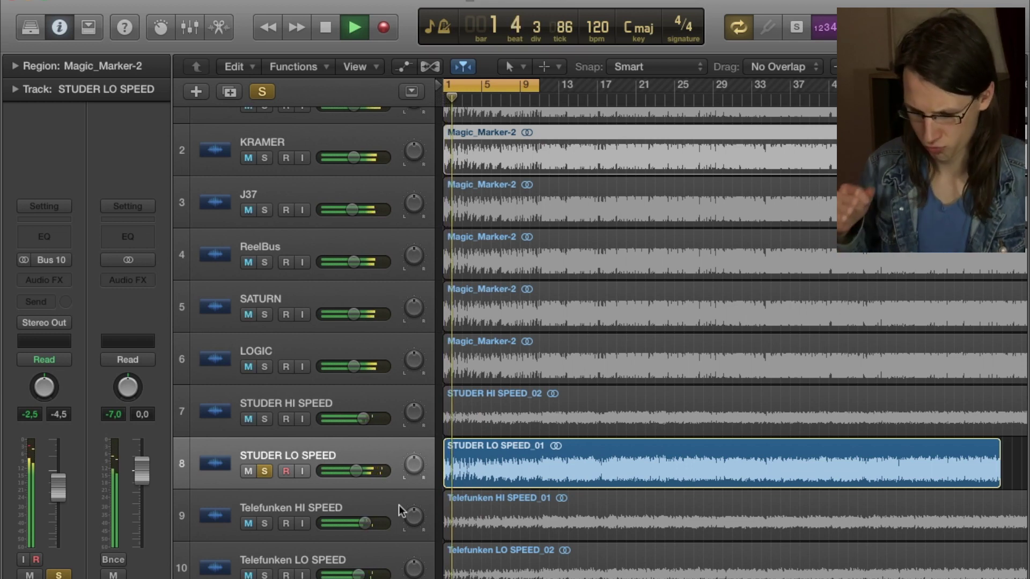
pyautogui.press('space')
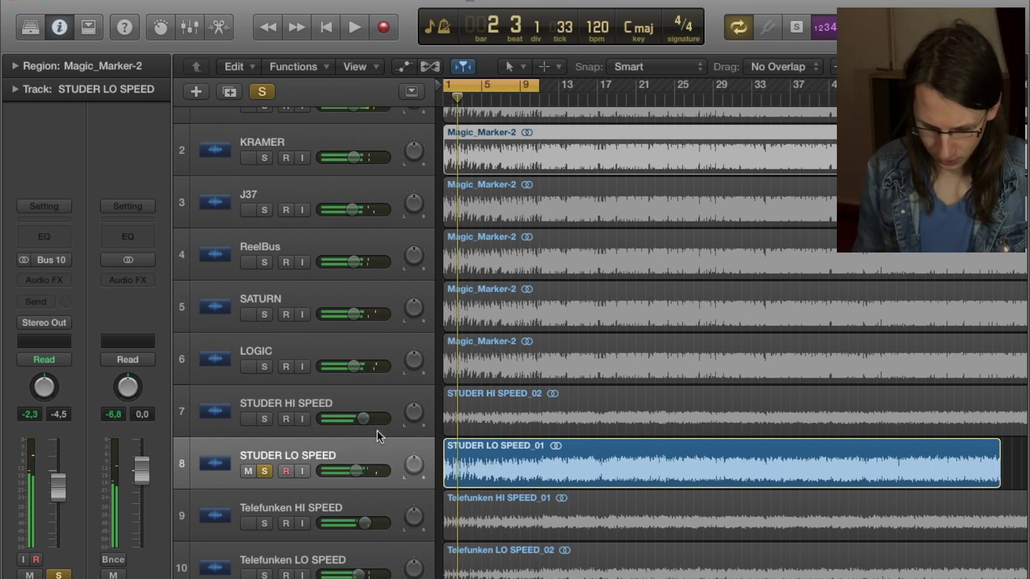
pyautogui.click(263, 157)
pyautogui.press('space')
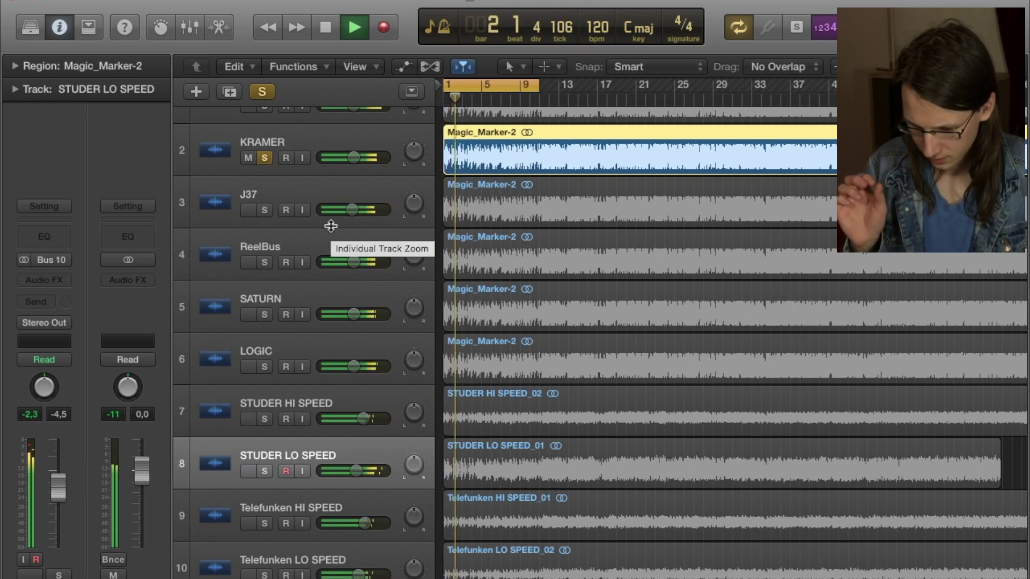
pyautogui.press('space')
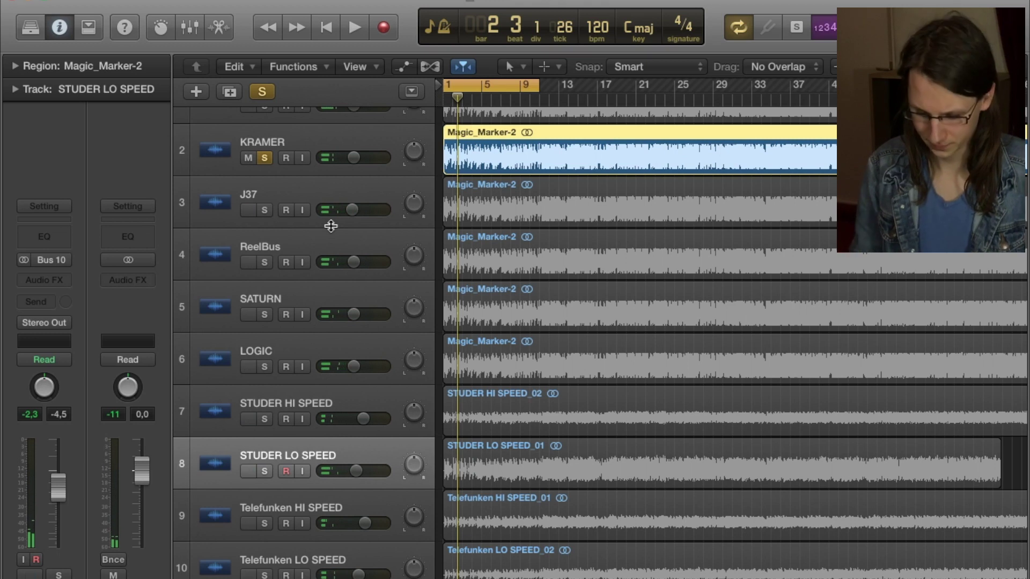
# Solo the J37 track, restart playback from the beginning and alternate solo with the STUDER LO SPEED recording.
pyautogui.click(264, 210)
pyautogui.press('space')
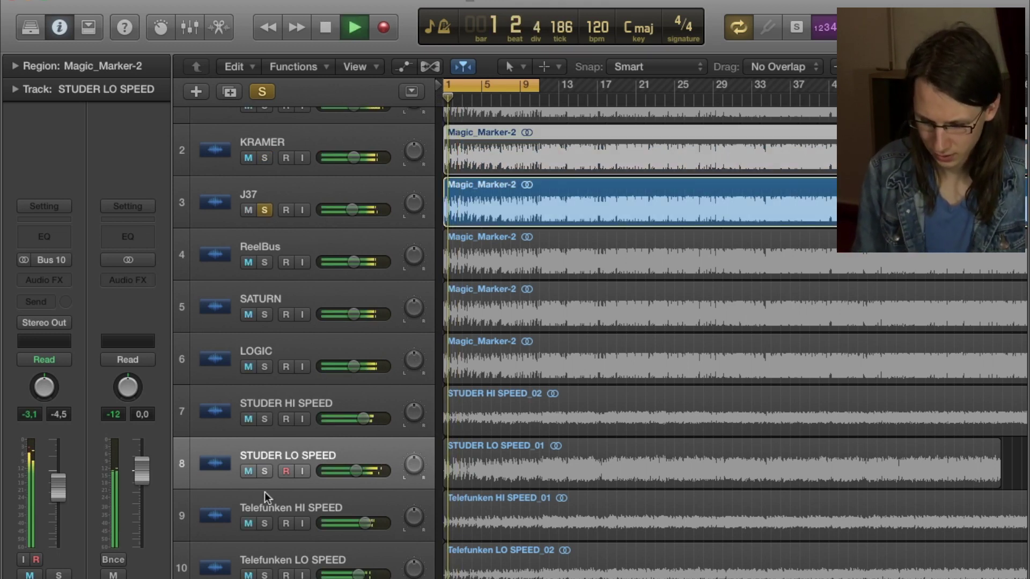
pyautogui.click(264, 471)
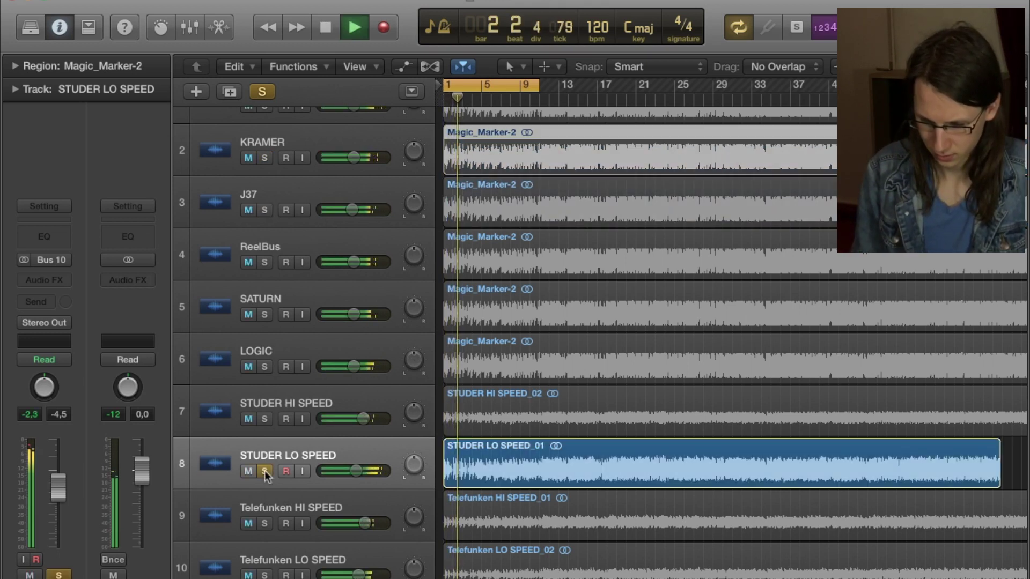
pyautogui.click(265, 210)
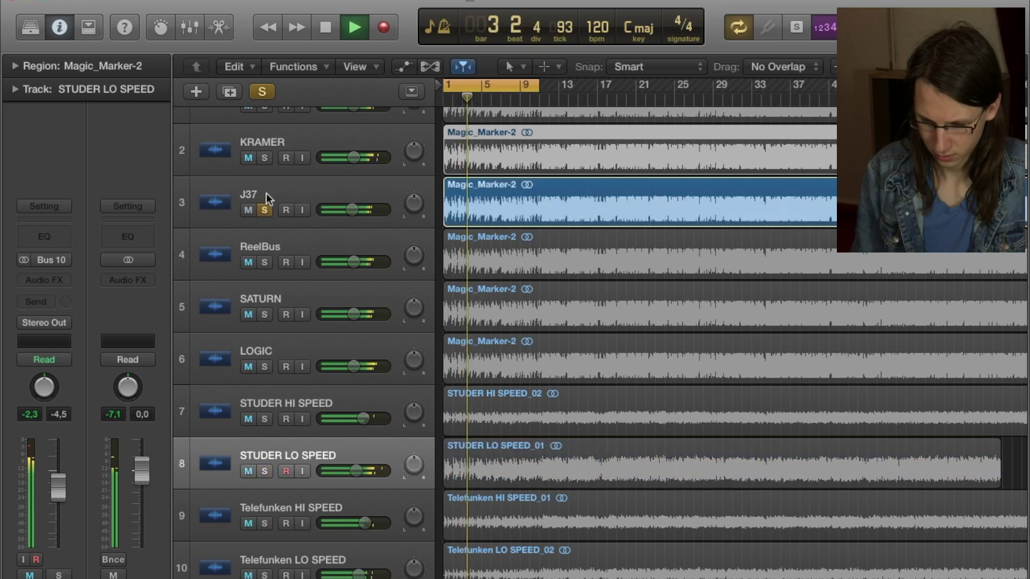
# Slightly adjust the input level in the J37 track's tape plug-in and compare the track again with the STUDER LO SPEED recording in solo.
pyautogui.click(268, 199)
pyautogui.click(44, 274)
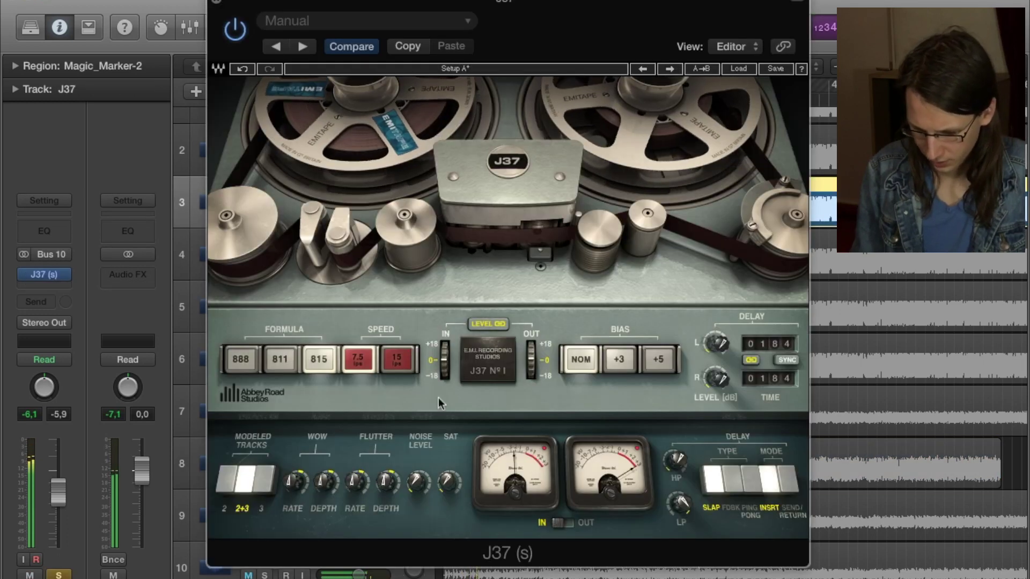
pyautogui.moveTo(444, 360); pyautogui.dragTo(444, 363)
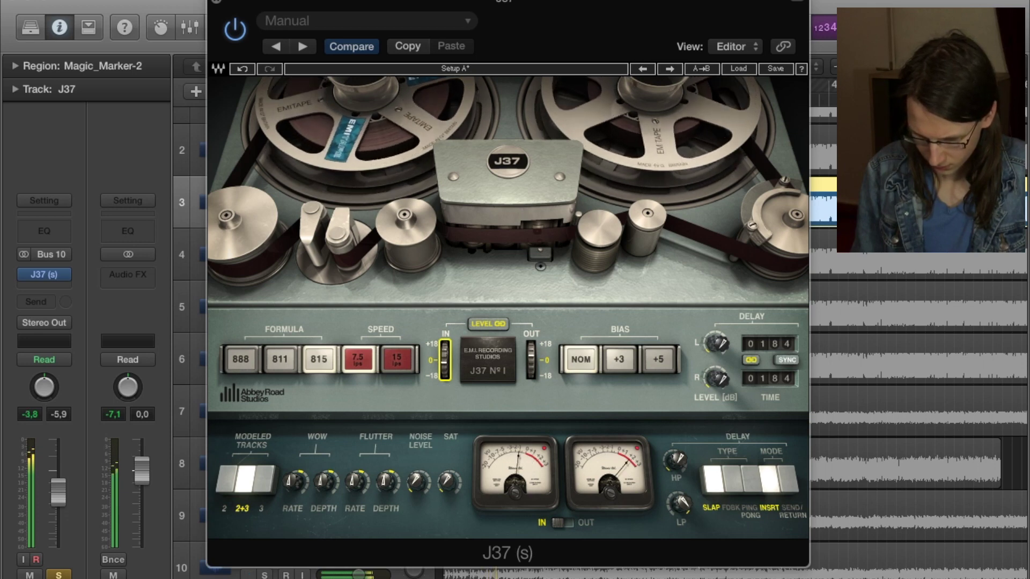
pyautogui.press('super+w')
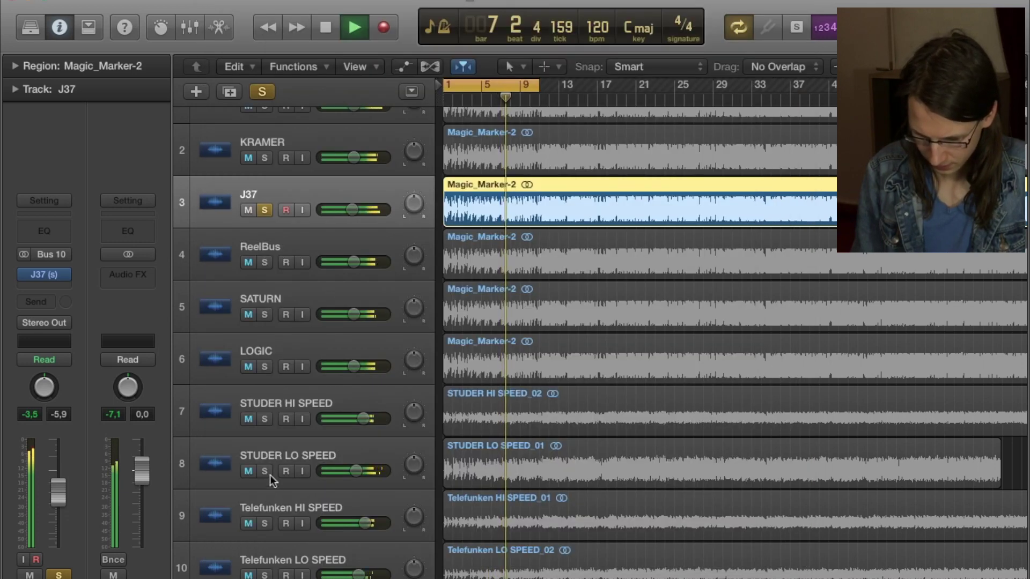
pyautogui.click(264, 471)
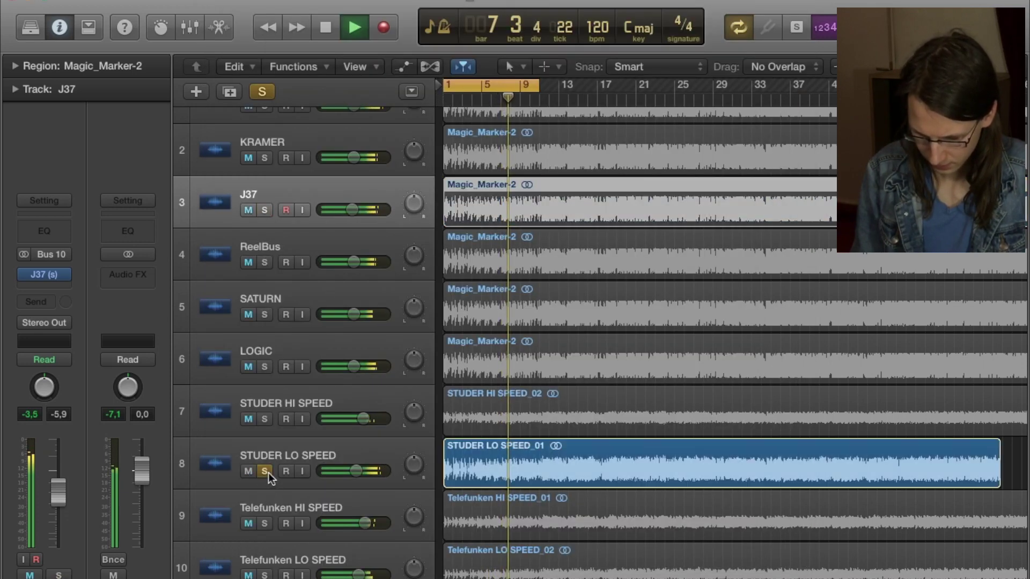
pyautogui.click(265, 211)
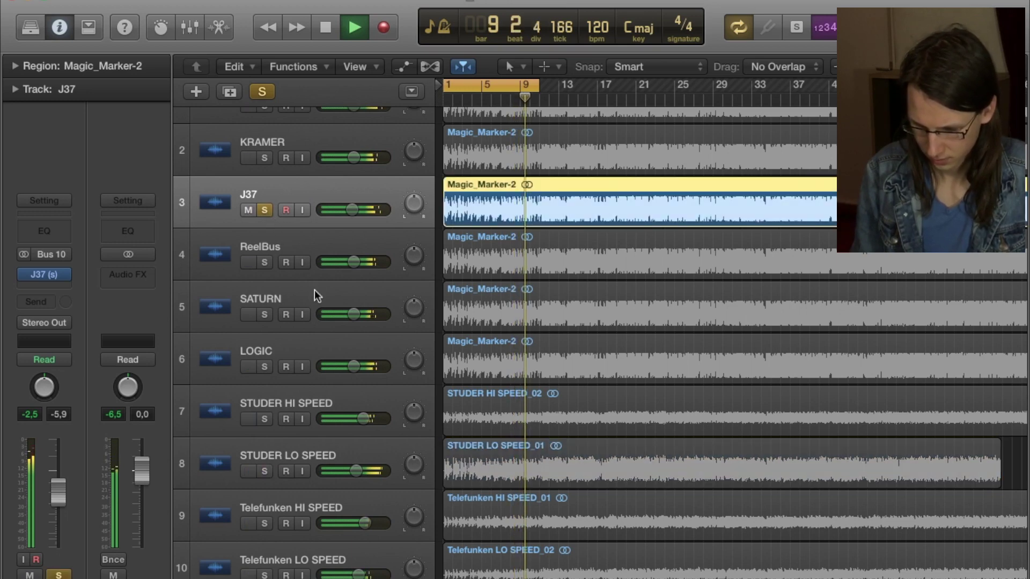